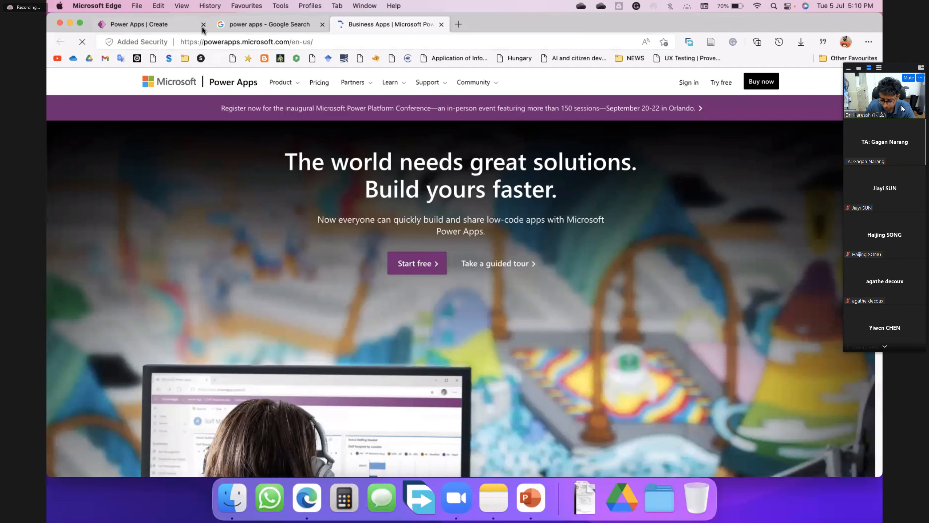
Step: Close the two other browser tabs and sign in to Power Apps from its product page
{"action": "left_click", "coordinate": [203, 25]}
{"action": "left_click", "coordinate": [203, 25]}
{"action": "left_click", "coordinate": [687, 82]}
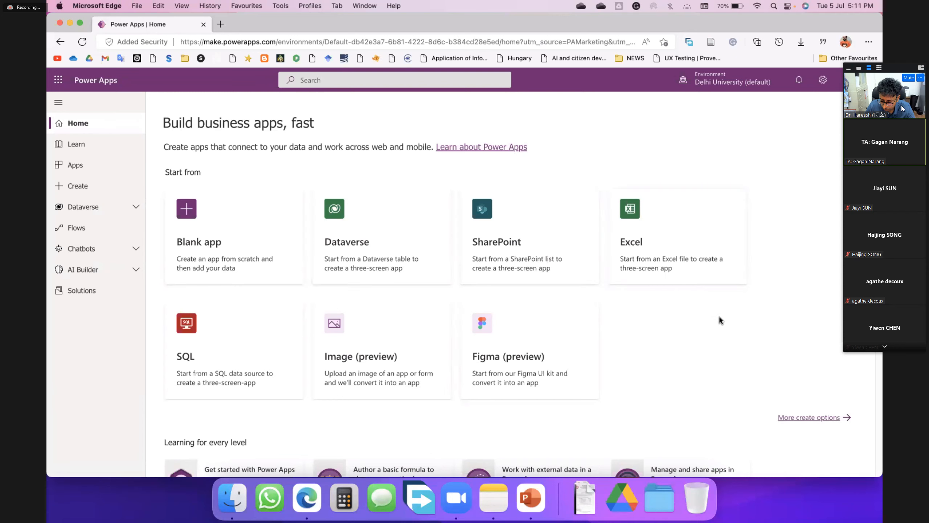
Step: Look over the Power Apps home page and open the page for creating a new app
{"action": "scroll", "coordinate": [729, 326], "scroll_direction": "down", "scroll_amount": 2}
{"action": "scroll", "coordinate": [729, 328], "scroll_direction": "down", "scroll_amount": 5}
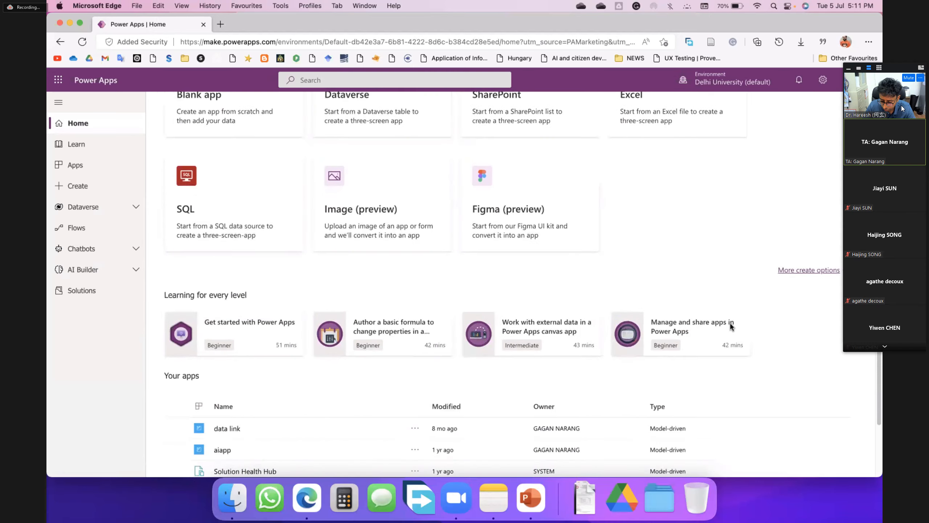
{"action": "scroll", "coordinate": [301, 287], "scroll_direction": "up", "scroll_amount": 6}
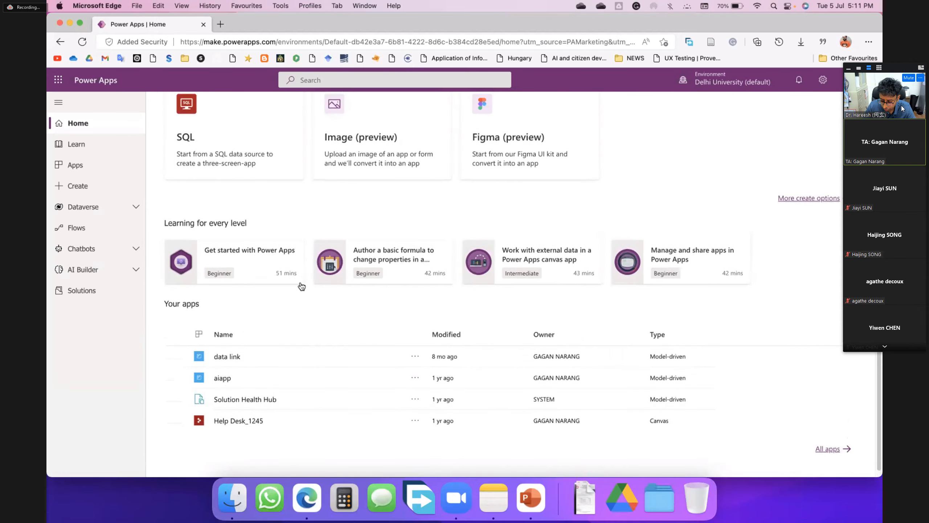
{"action": "left_click", "coordinate": [96, 187]}
{"action": "scroll", "coordinate": [671, 339], "scroll_direction": "down", "scroll_amount": 6}
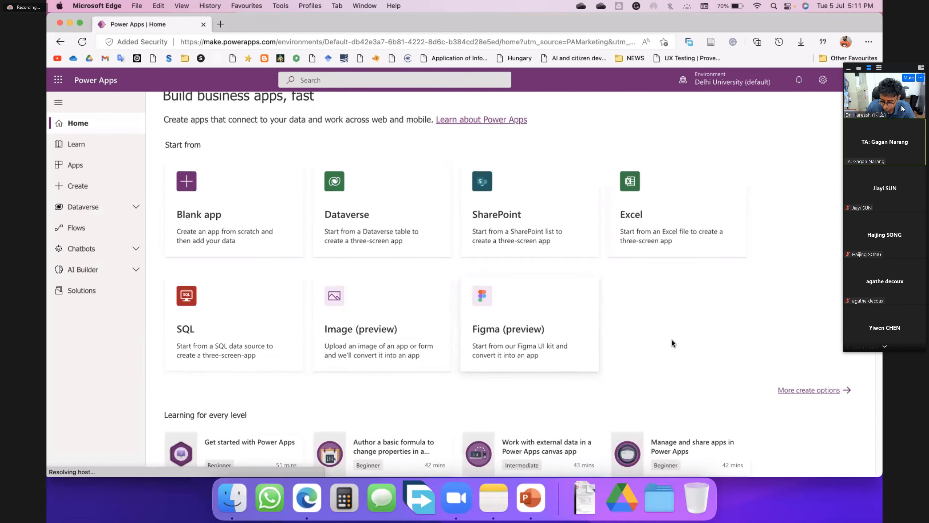
{"action": "scroll", "coordinate": [103, 242], "scroll_direction": "up", "scroll_amount": 6}
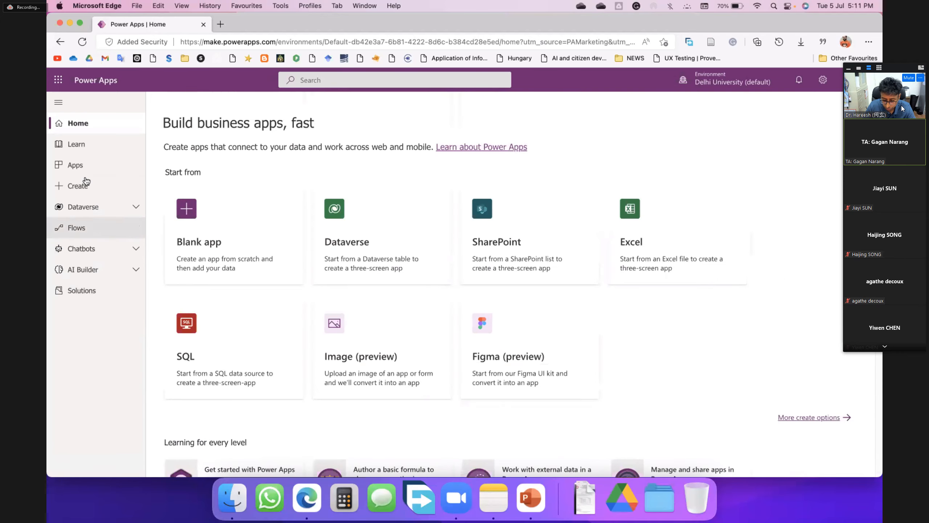
{"action": "left_click", "coordinate": [83, 185]}
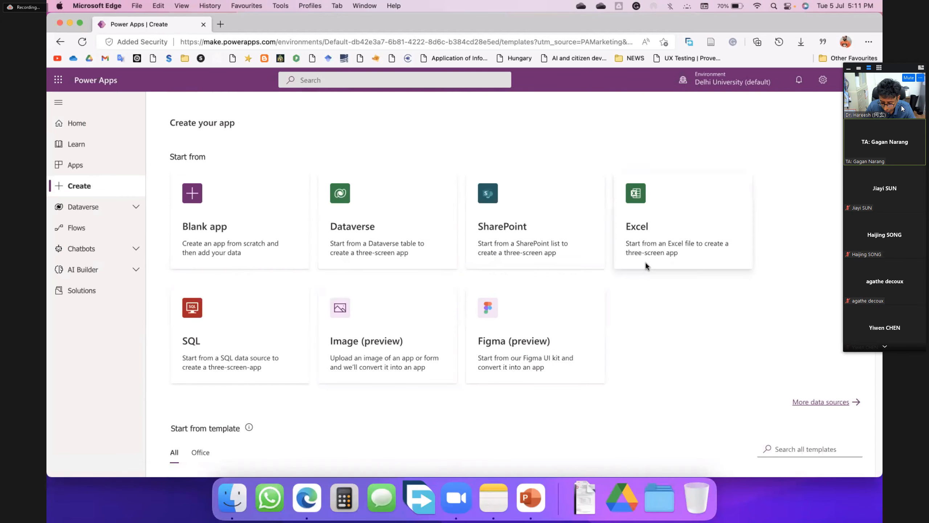
Step: Browse the app templates and search them for "help desk"
{"action": "scroll", "coordinate": [703, 307], "scroll_direction": "down", "scroll_amount": 15}
{"action": "scroll", "coordinate": [783, 278], "scroll_direction": "up", "scroll_amount": 4}
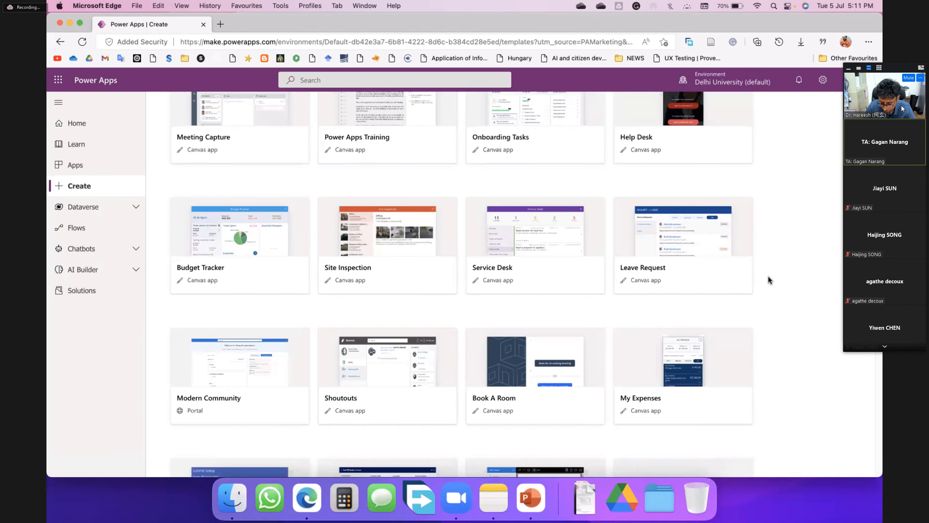
{"action": "scroll", "coordinate": [215, 347], "scroll_direction": "up", "scroll_amount": 15}
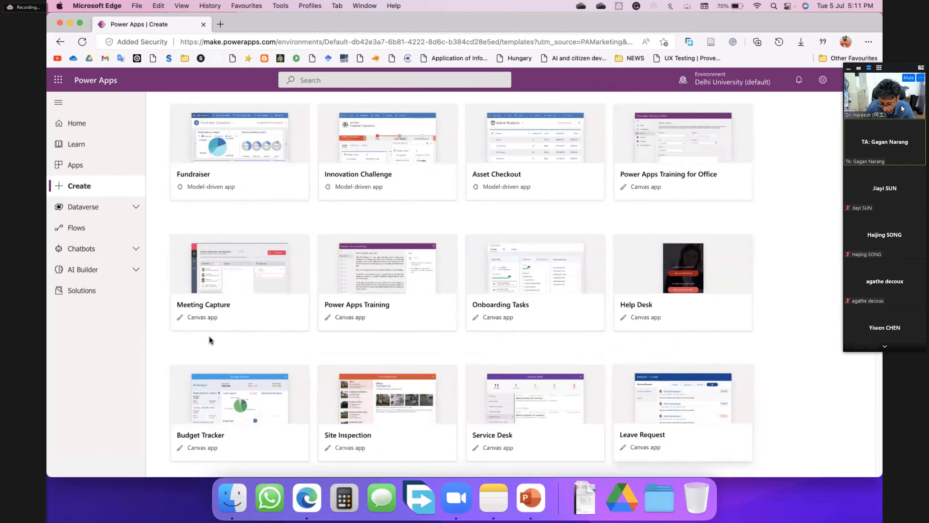
{"action": "scroll", "coordinate": [201, 334], "scroll_direction": "down", "scroll_amount": 3}
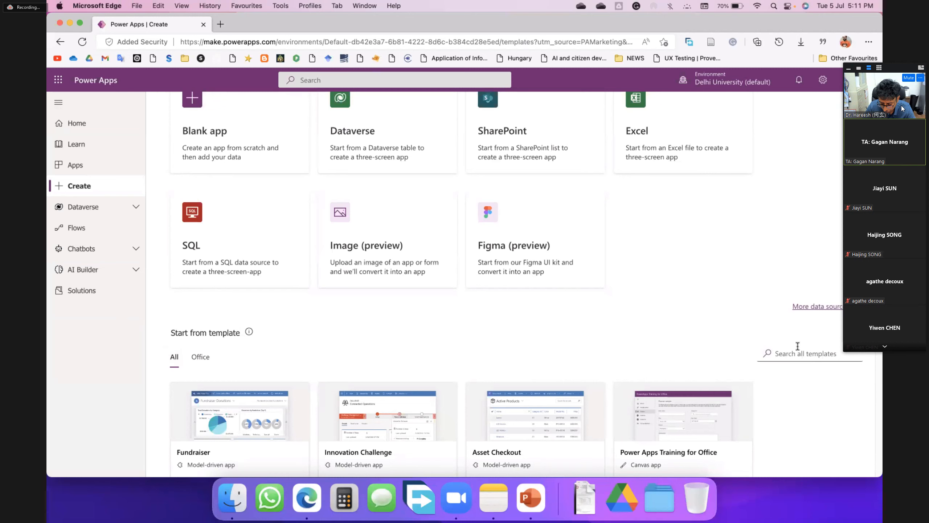
{"action": "left_click", "coordinate": [785, 348]}
{"action": "scroll", "coordinate": [591, 347], "scroll_direction": "down", "scroll_amount": 1}
{"action": "scroll", "coordinate": [435, 370], "scroll_direction": "down", "scroll_amount": 5}
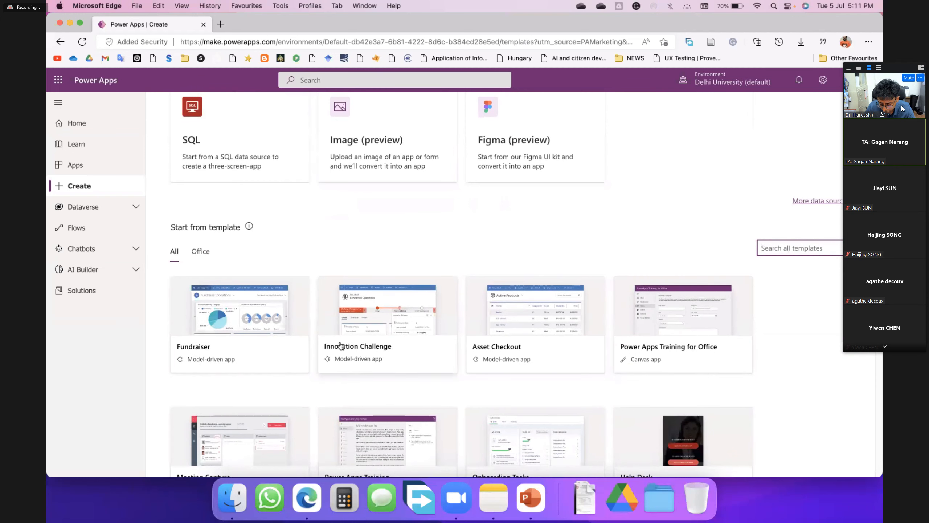
{"action": "scroll", "coordinate": [248, 376], "scroll_direction": "down", "scroll_amount": 1}
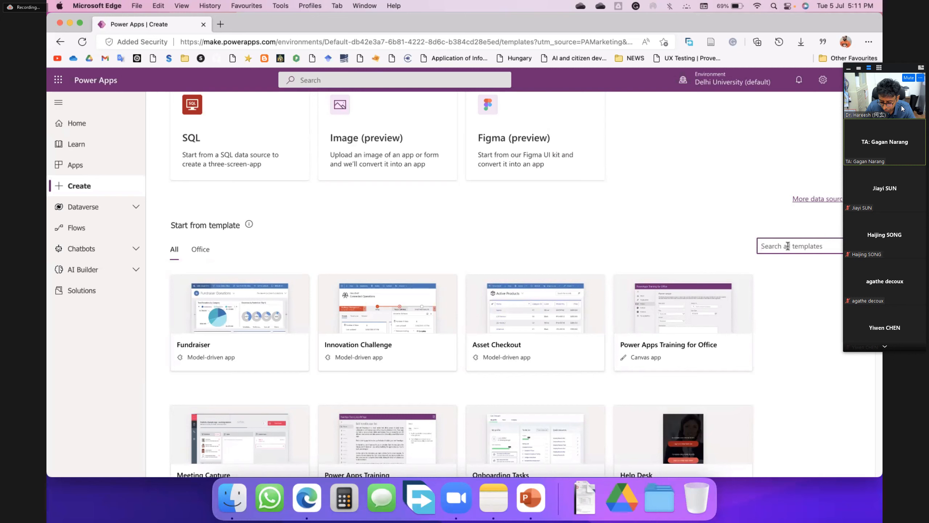
{"action": "type", "text": "hel"}
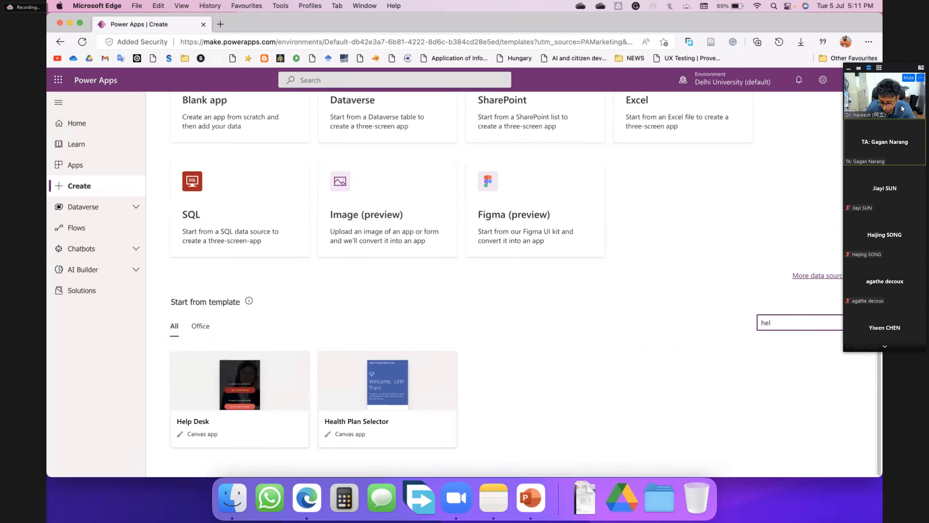
{"action": "type", "text": "p desk"}
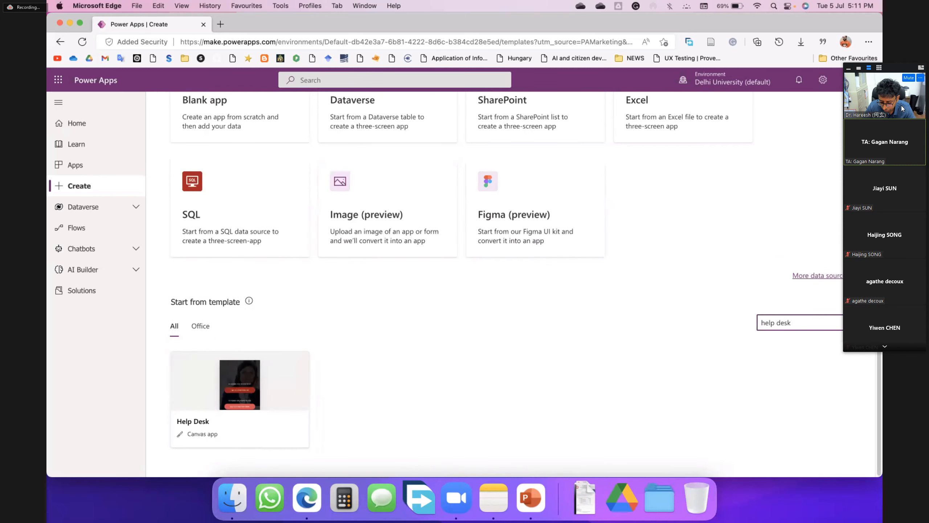
Step: Create a canvas app from the Help Desk template and allow it to use the Office 365 Users connection
{"action": "left_click", "coordinate": [265, 388]}
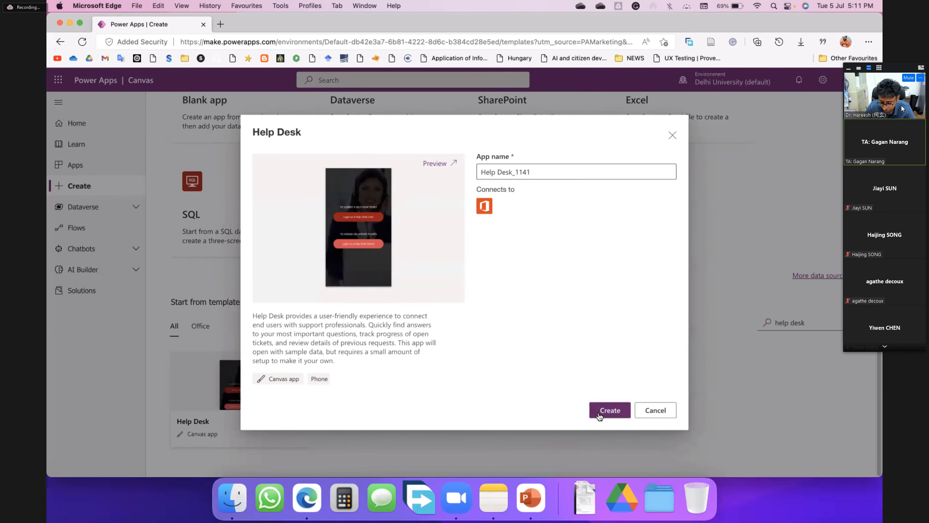
{"action": "left_click", "coordinate": [598, 415]}
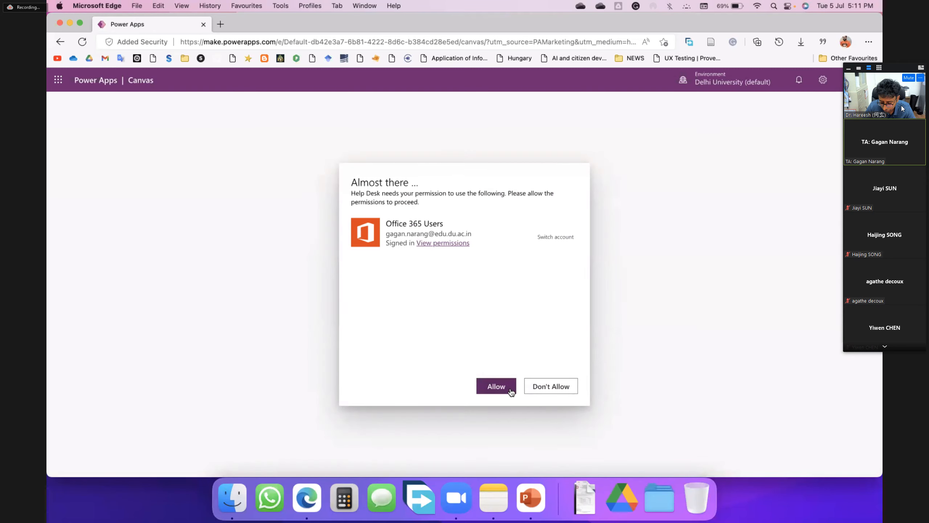
{"action": "left_click", "coordinate": [507, 389]}
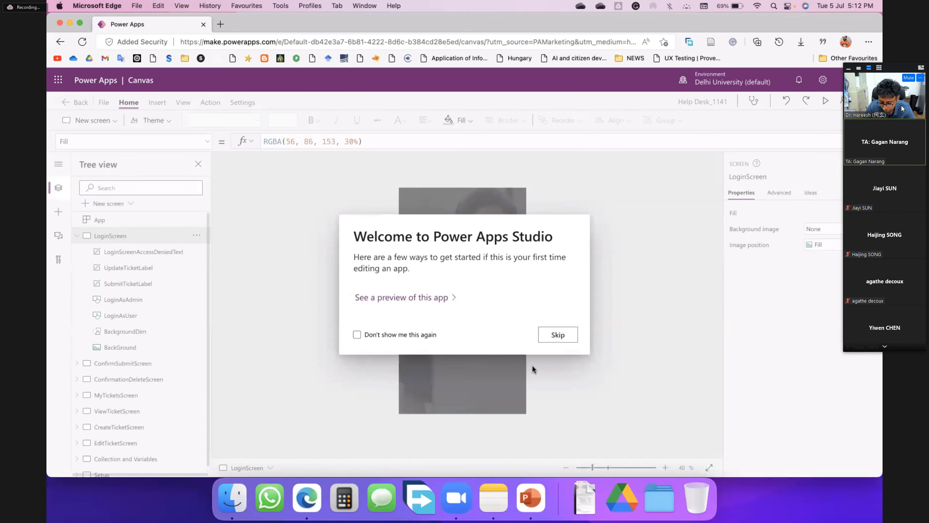
Step: Skip the Power Apps Studio welcome message with "Don't show me this again" enabled, and close the preview features notice
{"action": "left_click", "coordinate": [357, 334]}
{"action": "left_click", "coordinate": [556, 334]}
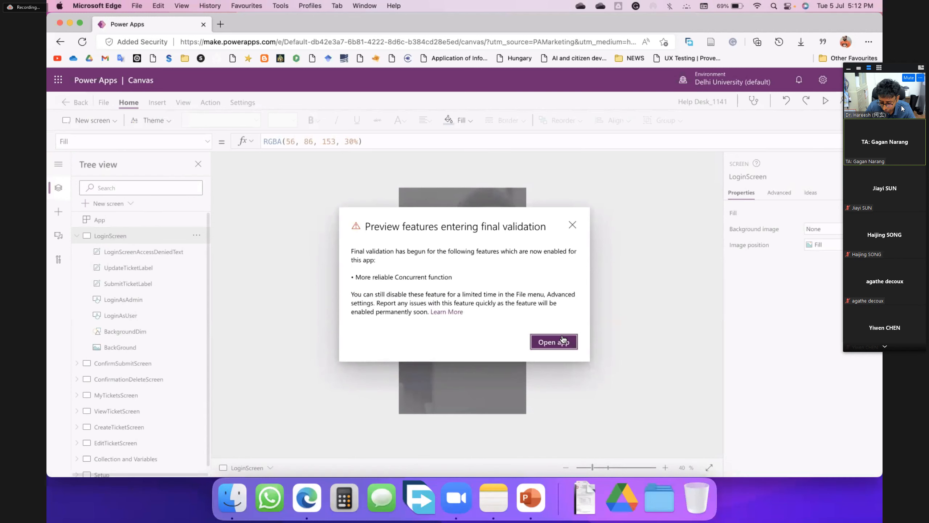
{"action": "left_click", "coordinate": [573, 225]}
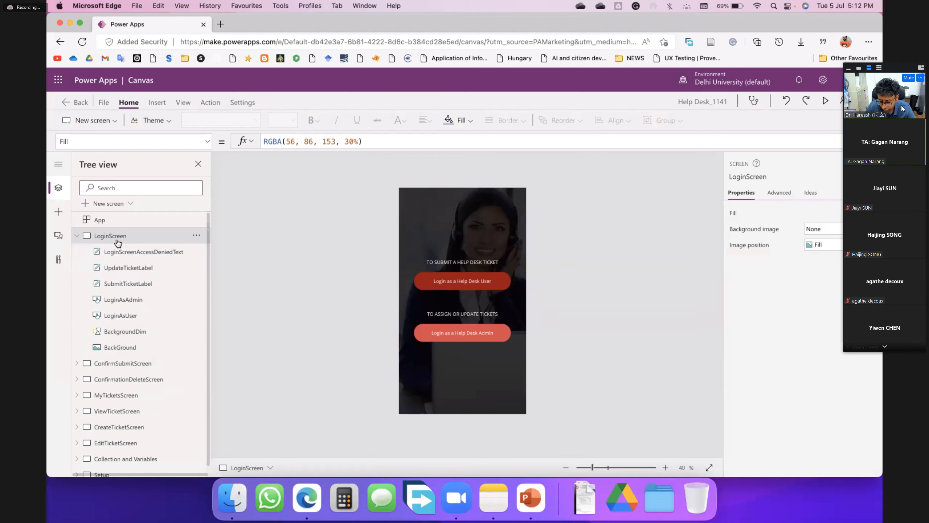
Step: Examine the app's other screens one by one, including the confirmation, ticket, Collection and Variables, and Setup screens
{"action": "left_click", "coordinate": [106, 362]}
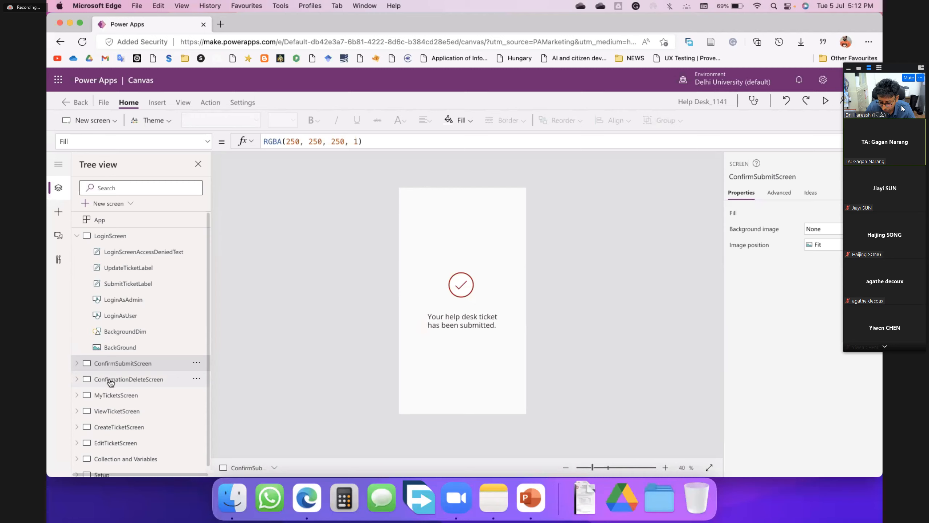
{"action": "left_click", "coordinate": [110, 381]}
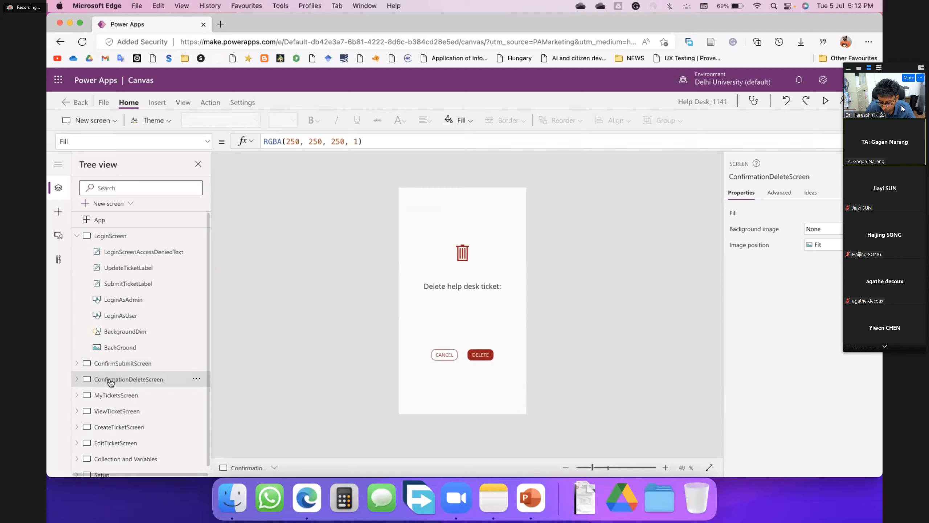
{"action": "left_click", "coordinate": [109, 397]}
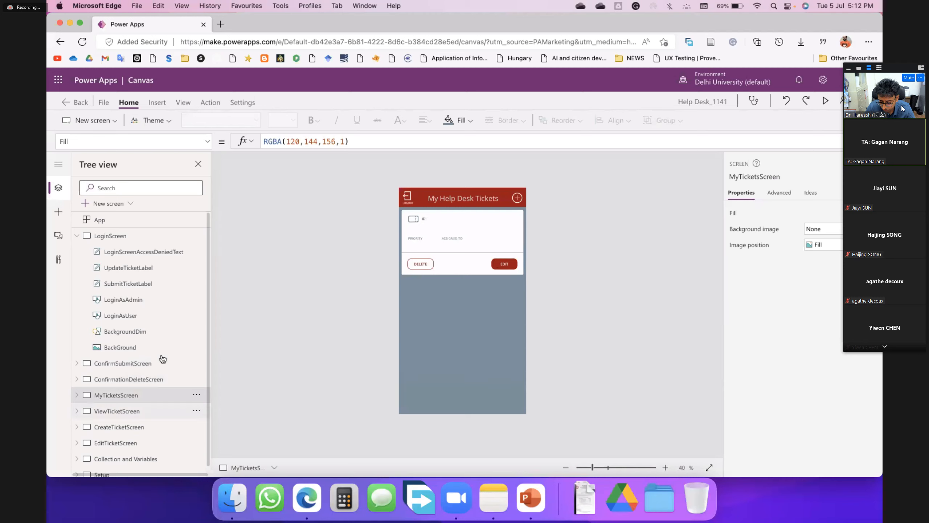
{"action": "left_click", "coordinate": [102, 412]}
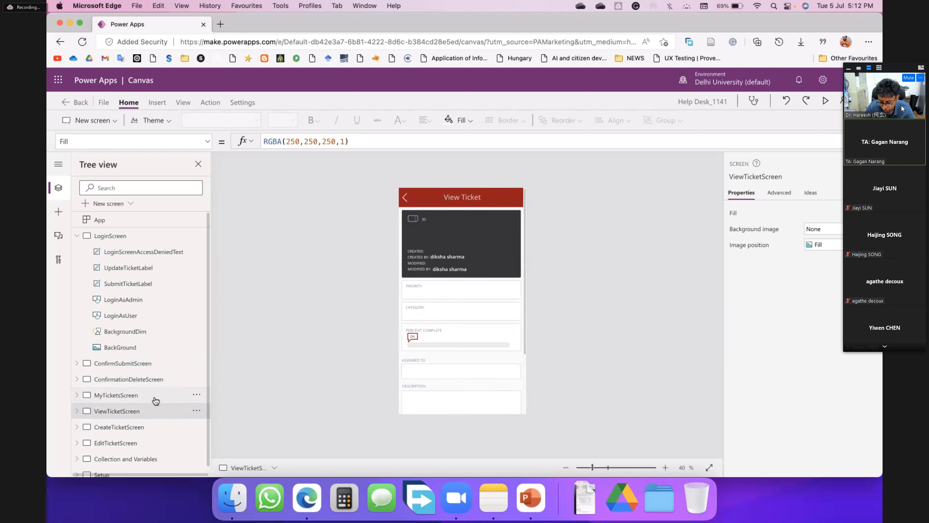
{"action": "scroll", "coordinate": [154, 402], "scroll_direction": "down", "scroll_amount": 1}
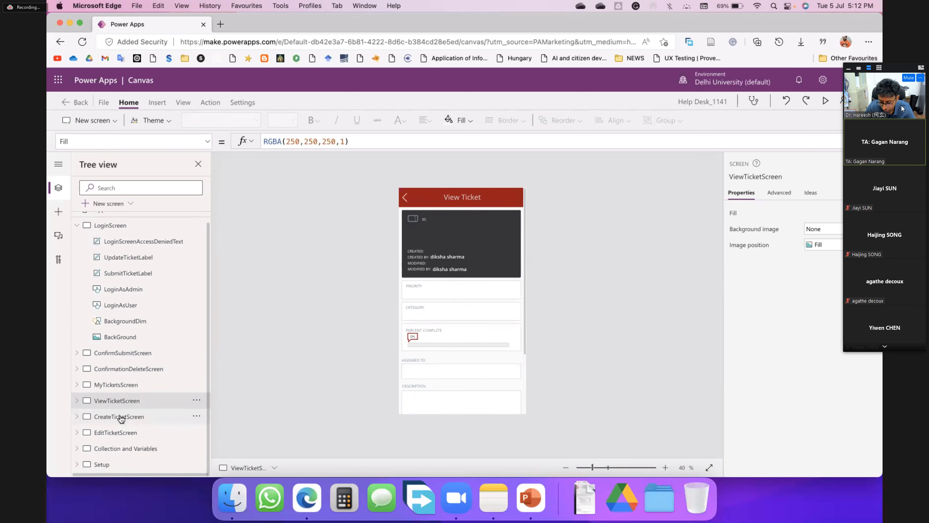
{"action": "left_click", "coordinate": [121, 418]}
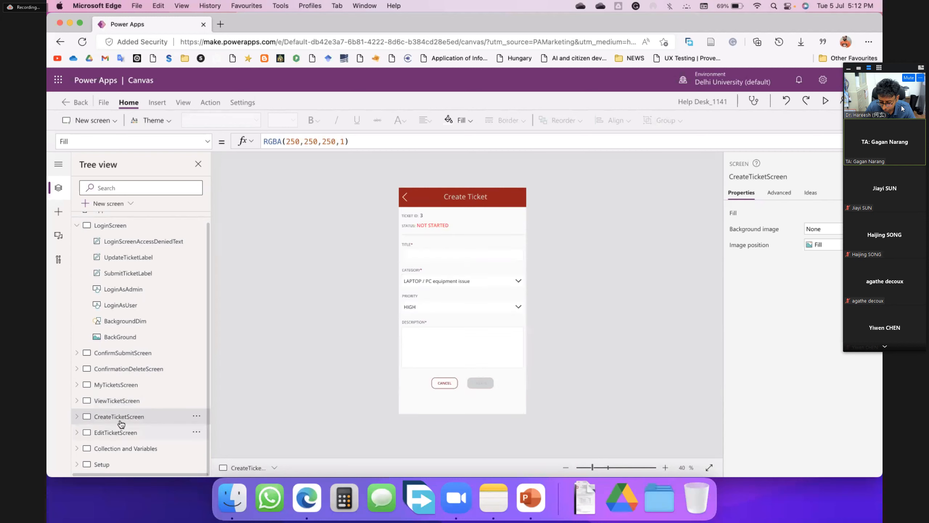
{"action": "left_click", "coordinate": [116, 448]}
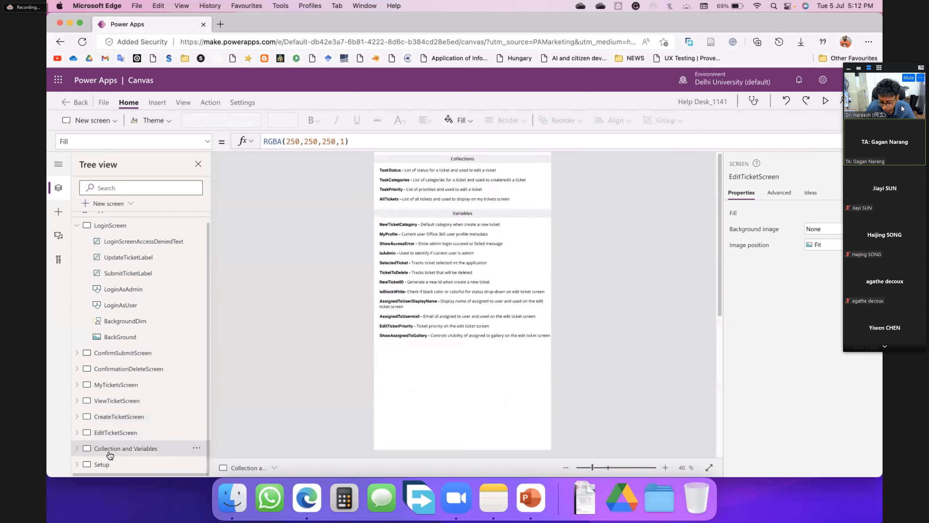
{"action": "left_click", "coordinate": [106, 464]}
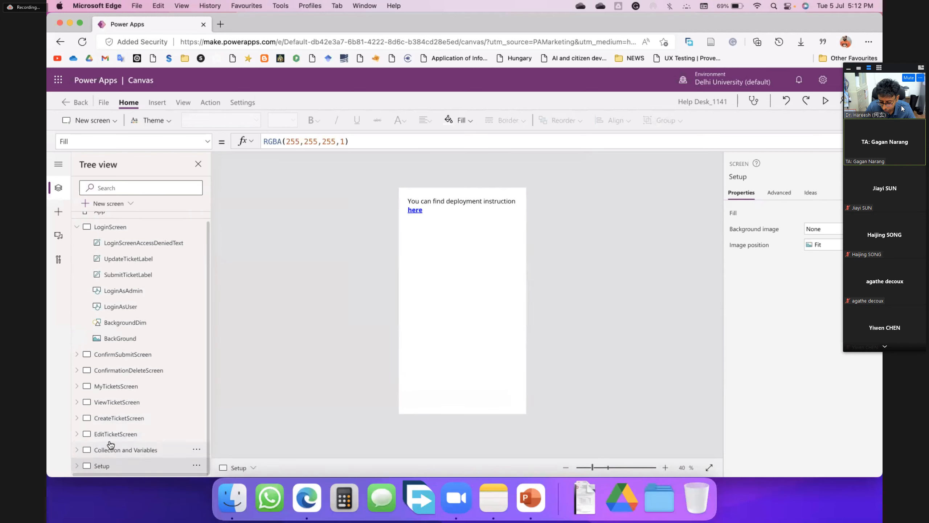
Step: Preview the app starting from LoginScreen and log in as a Help Desk User
{"action": "scroll", "coordinate": [113, 276], "scroll_direction": "up", "scroll_amount": 1}
{"action": "left_click", "coordinate": [113, 237]}
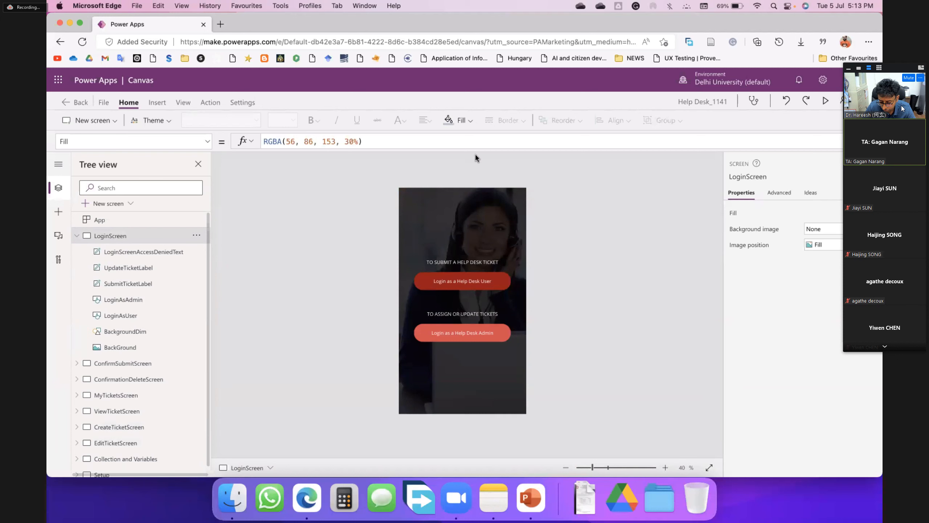
{"action": "left_click", "coordinate": [822, 102]}
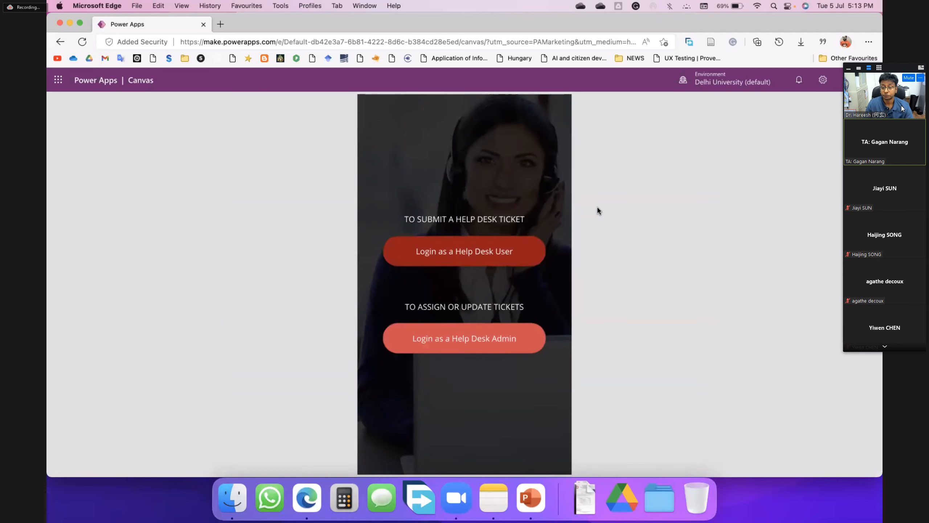
{"action": "left_click", "coordinate": [455, 258]}
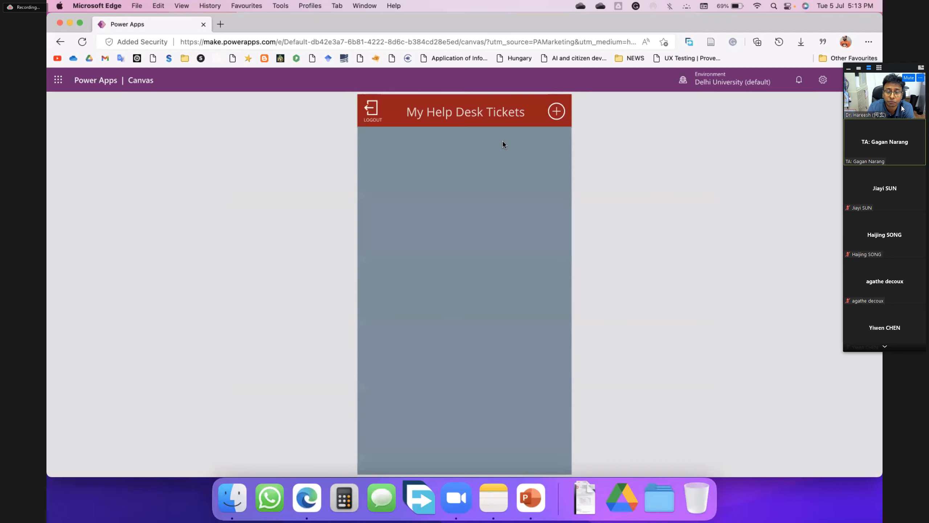
Step: Start a new help desk ticket titled "Hp laptop repair"
{"action": "left_click", "coordinate": [556, 111]}
{"action": "left_click", "coordinate": [387, 203]}
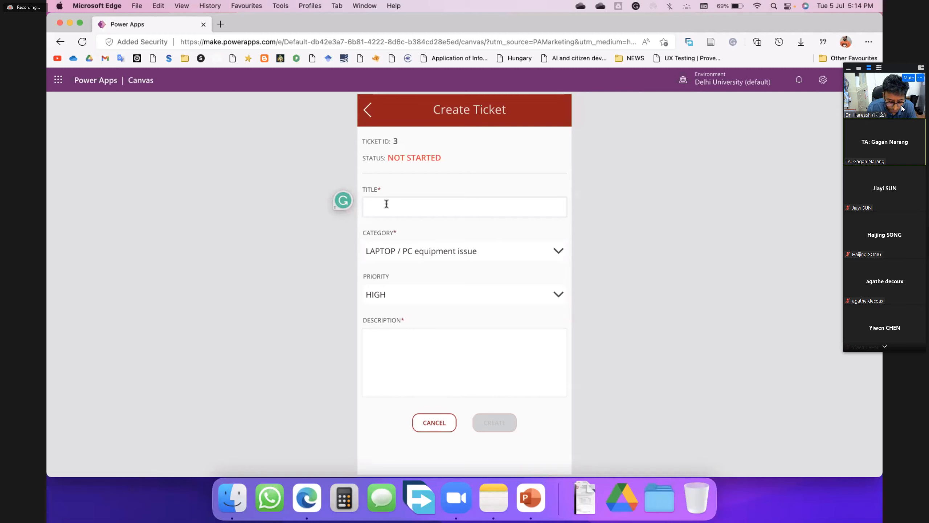
{"action": "type", "text": "Hp laptop repair"}
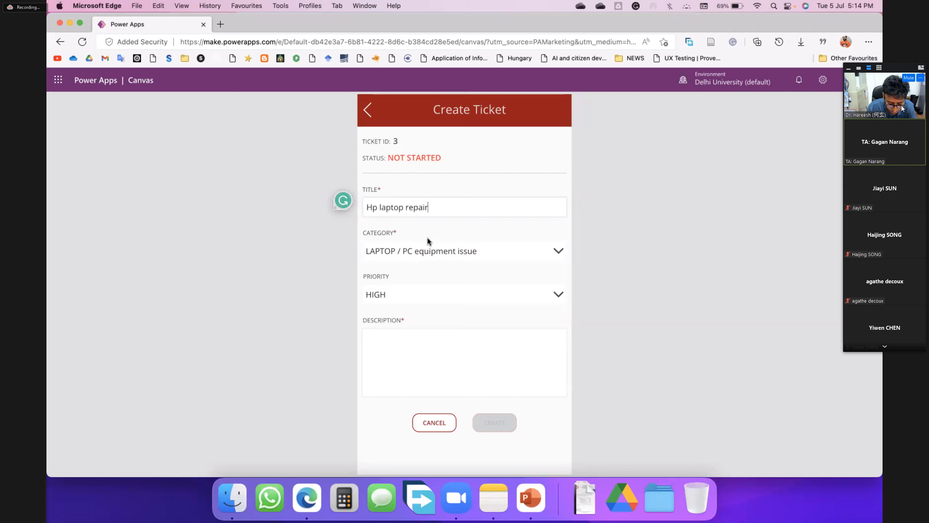
Step: Set the ticket's category to "LAPTOP / PC equipment issue" and its priority to MEDIUM, and activate the description field
{"action": "left_click", "coordinate": [556, 251]}
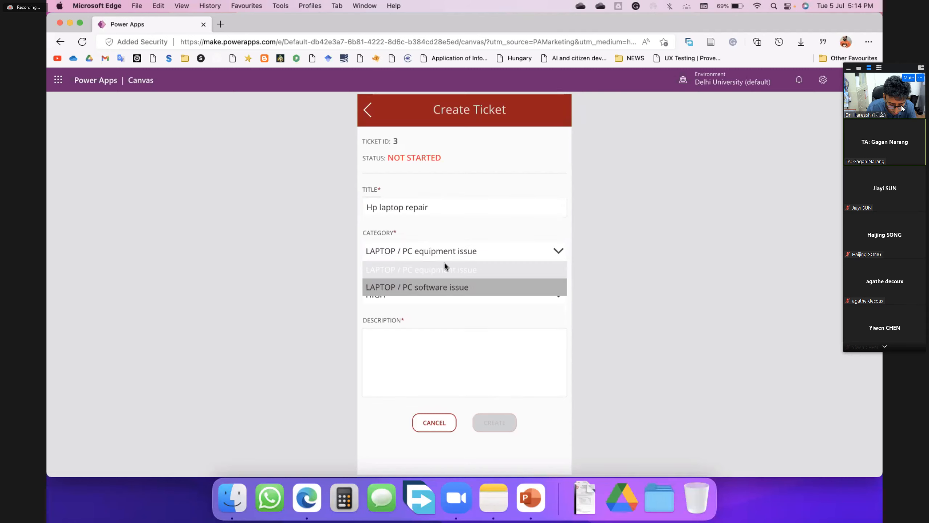
{"action": "left_click", "coordinate": [408, 273]}
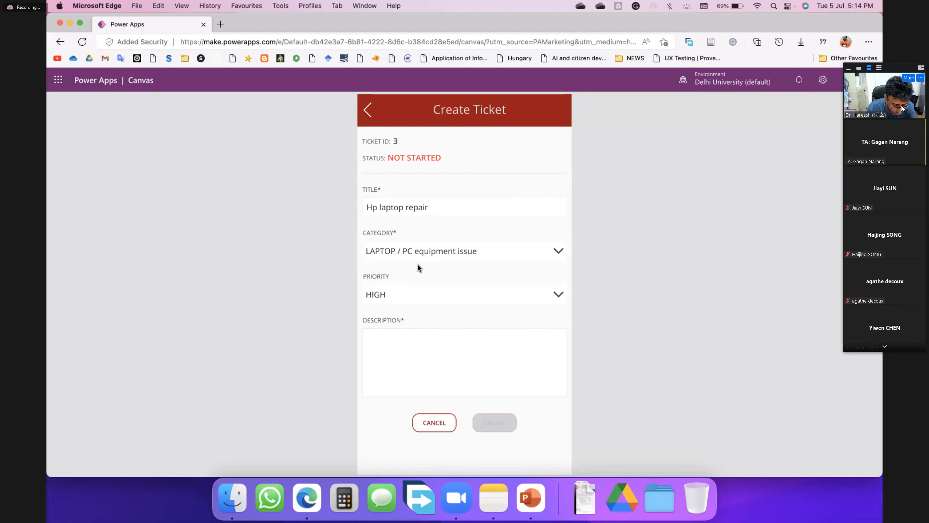
{"action": "left_click", "coordinate": [558, 294]}
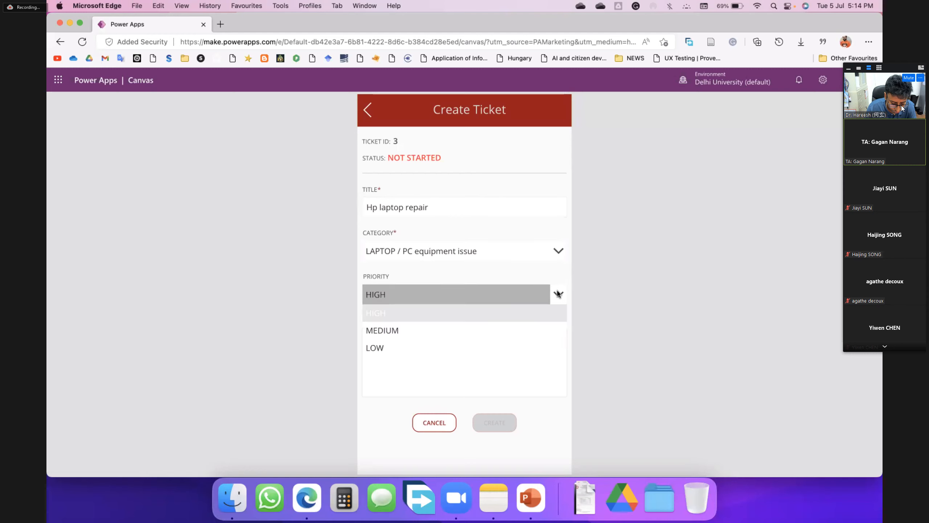
{"action": "left_click", "coordinate": [449, 330]}
{"action": "left_click", "coordinate": [416, 345]}
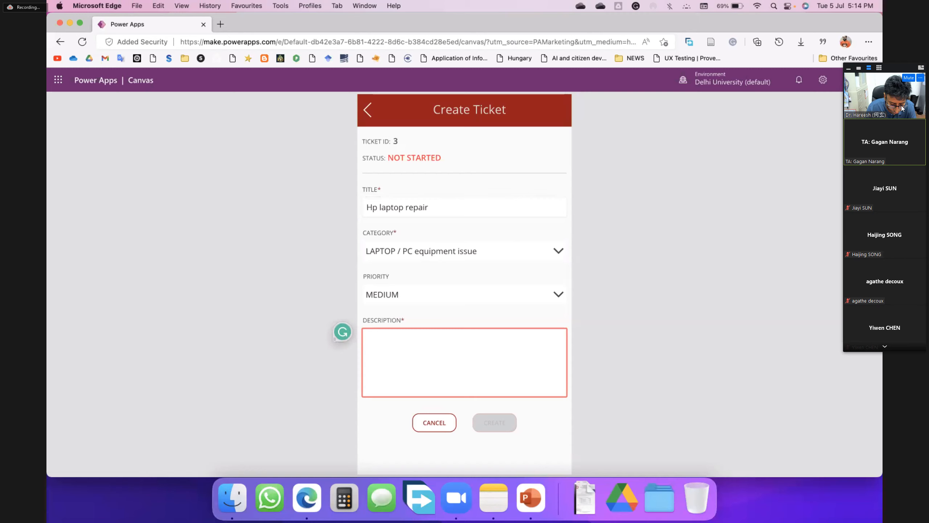
Step: Enter "The keyboard is not working" as the ticket's description and create the ticket
{"action": "type", "text": "T"}
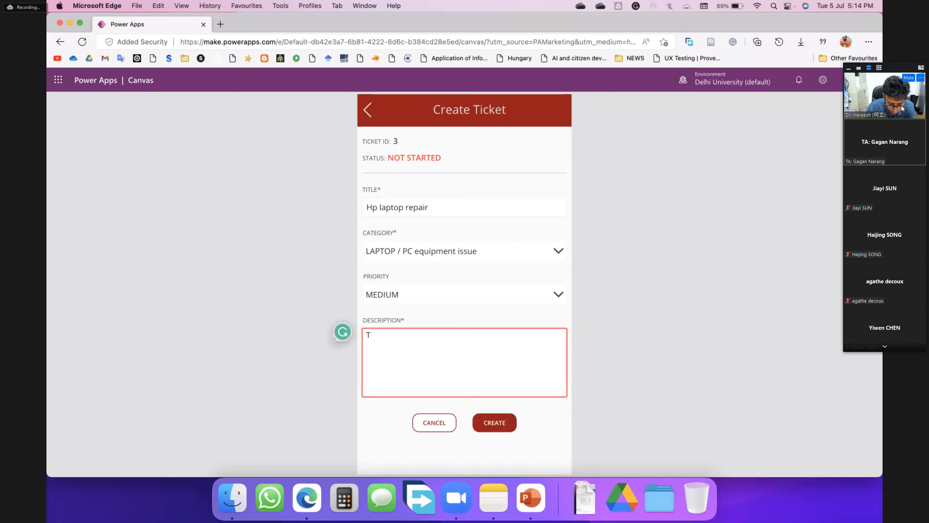
{"action": "type", "text": "HThehe keybvo"}
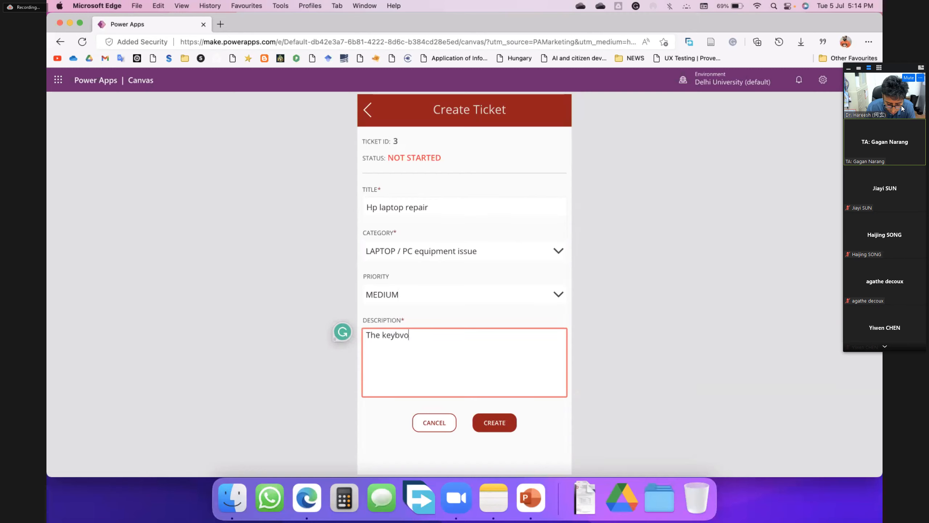
{"action": "key", "text": "BackSpace"}
{"action": "key", "text": "BackSpace"}
{"action": "type", "text": "oard is not working"}
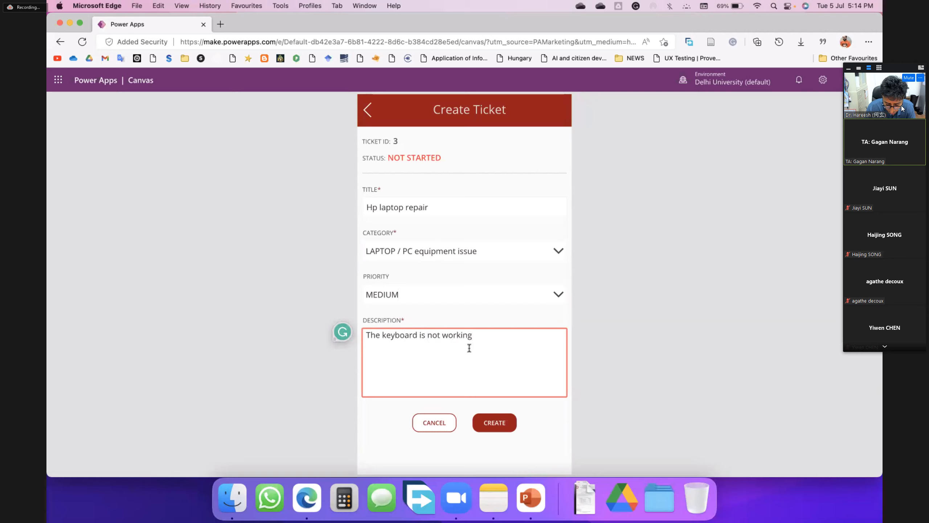
{"action": "left_click", "coordinate": [494, 420]}
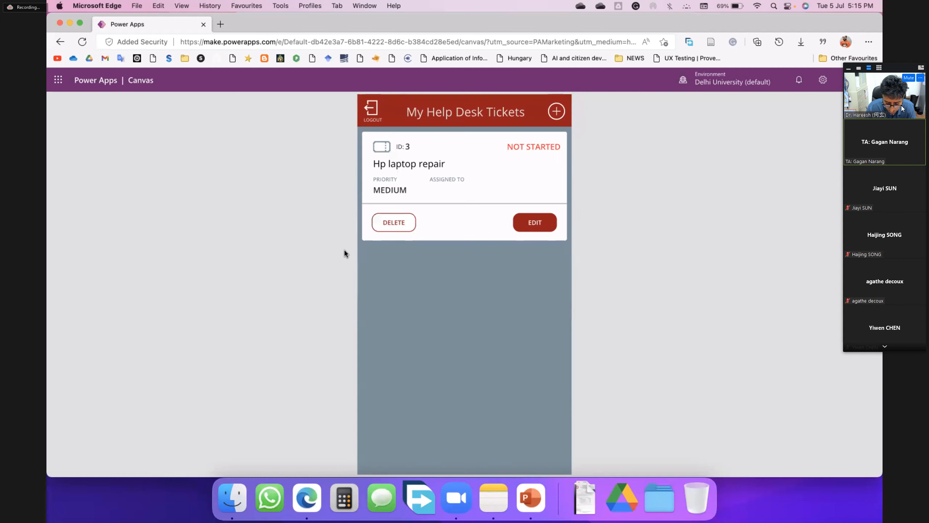
Step: Open the submitted "Hp laptop repair" ticket and review its details from header to description
{"action": "left_click", "coordinate": [443, 179]}
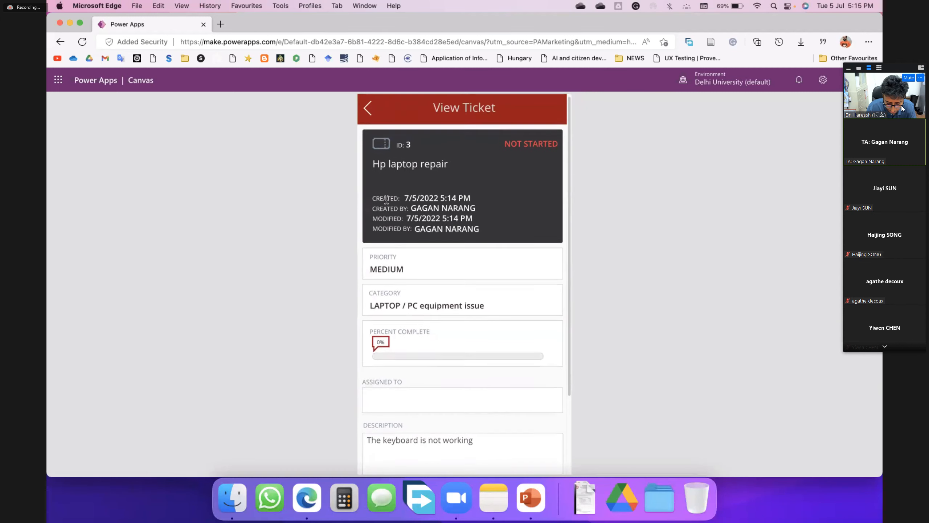
{"action": "scroll", "coordinate": [408, 316], "scroll_direction": "down", "scroll_amount": 3}
{"action": "scroll", "coordinate": [408, 317], "scroll_direction": "down", "scroll_amount": 1}
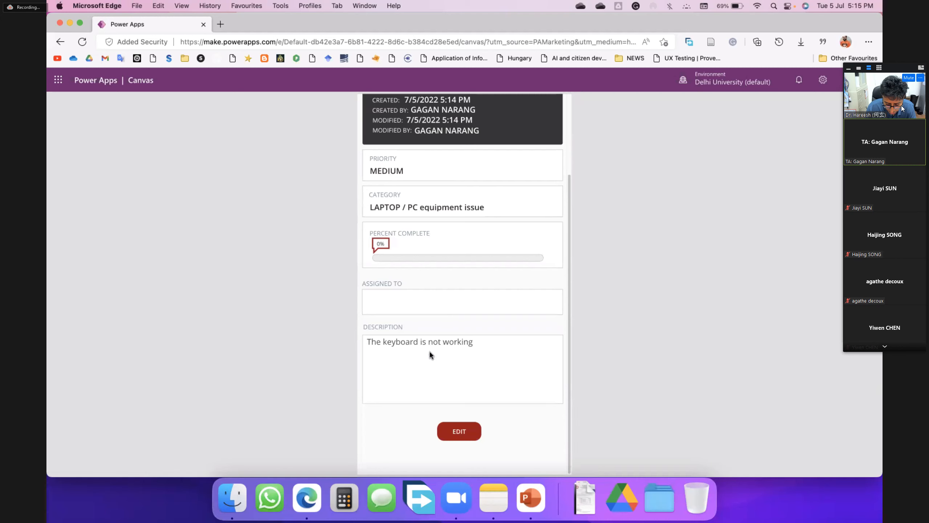
{"action": "scroll", "coordinate": [446, 330], "scroll_direction": "up", "scroll_amount": 4}
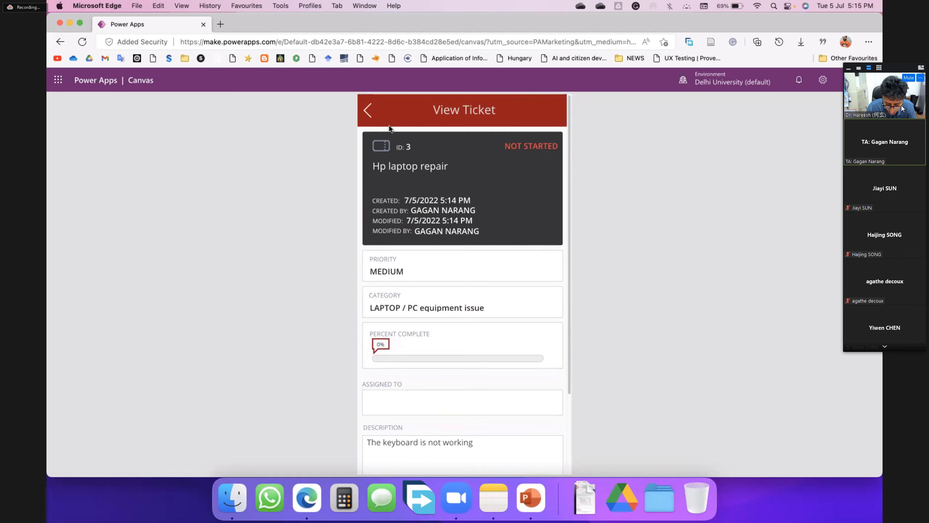
Step: Leave the ticket view, log out as Help Desk User and try to log in as a Help Desk Admin
{"action": "left_click", "coordinate": [367, 112]}
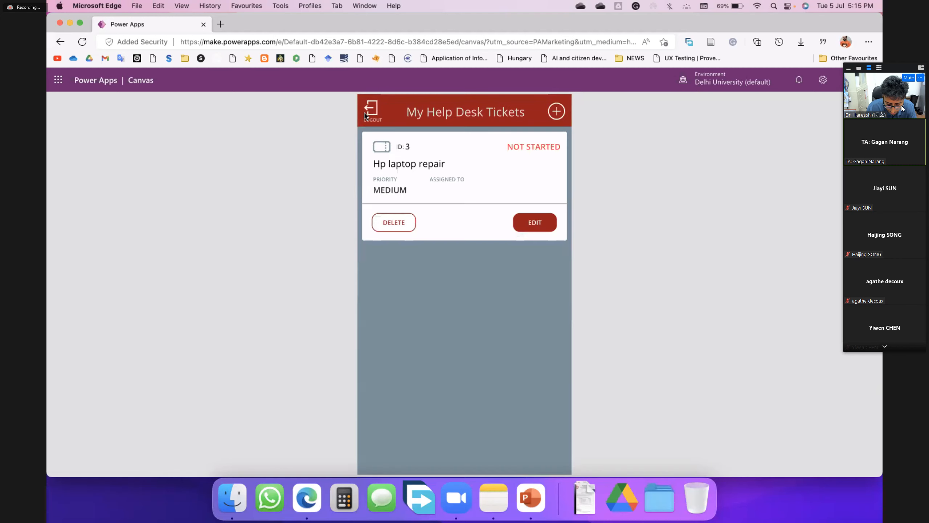
{"action": "left_click", "coordinate": [371, 114]}
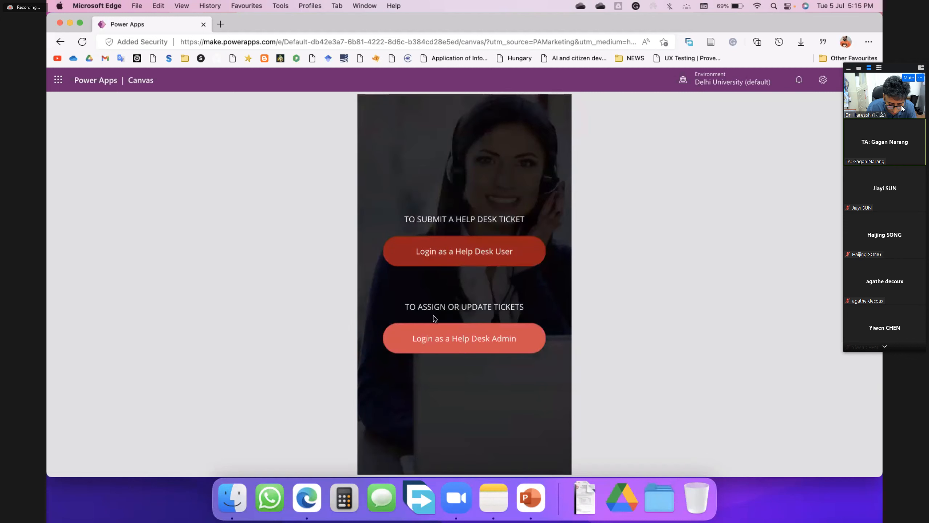
{"action": "left_click", "coordinate": [447, 342]}
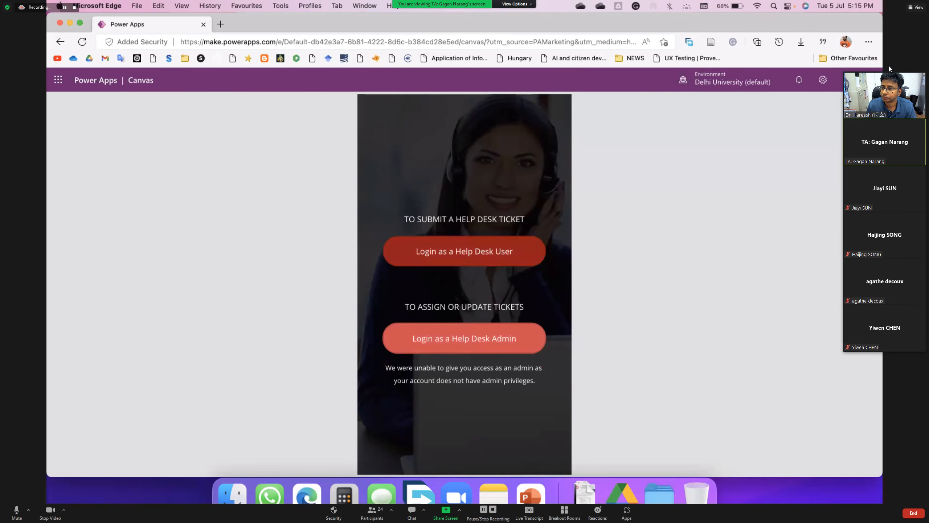
{"action": "double_click", "coordinate": [887, 86]}
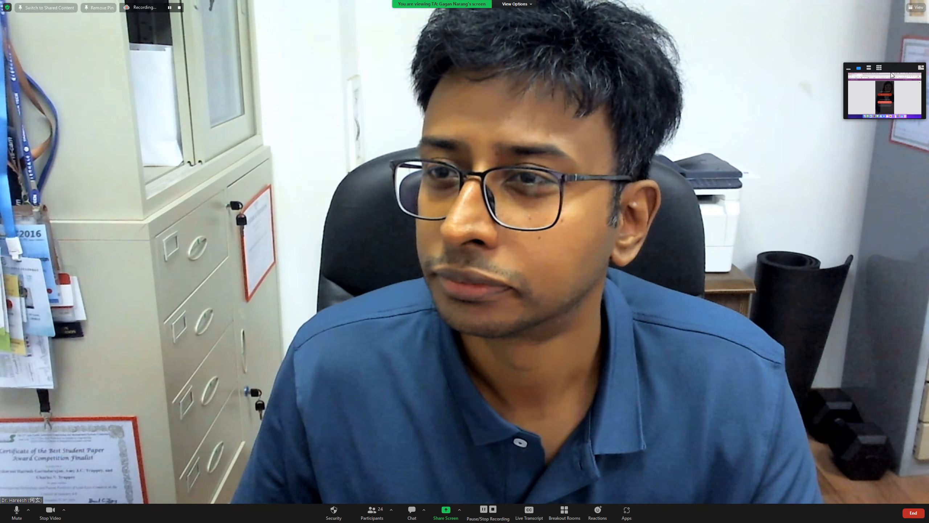
{"action": "left_click_drag", "start_coordinate": [878, 89], "coordinate": [879, 87]}
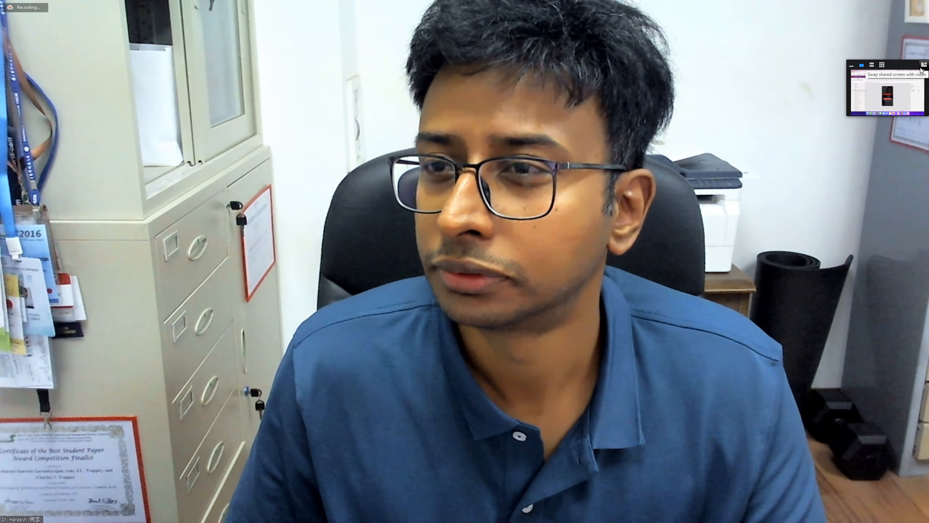
{"action": "left_click", "coordinate": [921, 65]}
{"action": "left_click_drag", "start_coordinate": [902, 73], "coordinate": [794, 486]}
{"action": "left_click_drag", "start_coordinate": [390, 149], "coordinate": [386, 195]}
{"action": "double_click", "coordinate": [611, 309]}
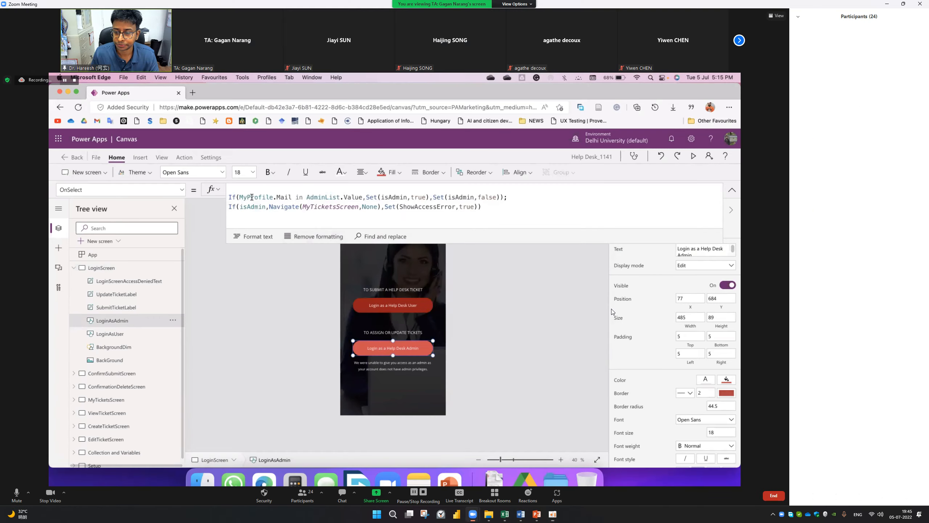
{"action": "double_click", "coordinate": [611, 308]}
Step: Check the LoginAsAdmin button's OnSelect formula, switch to Notes and copy the two-line replacement formula from the saved note
{"action": "left_click_drag", "start_coordinate": [271, 146], "coordinate": [579, 163]}
{"action": "left_click", "coordinate": [578, 164]}
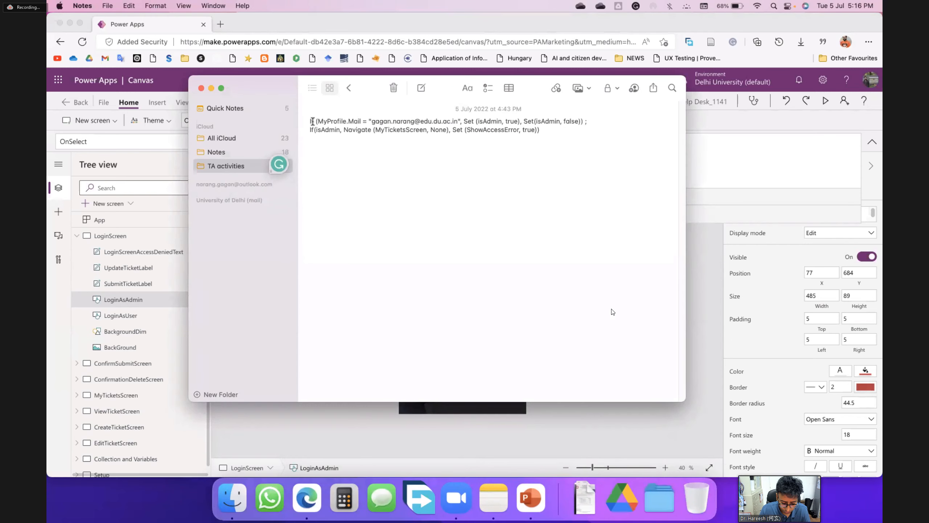
{"action": "left_click_drag", "start_coordinate": [367, 121], "coordinate": [452, 122]}
{"action": "left_click", "coordinate": [490, 121]}
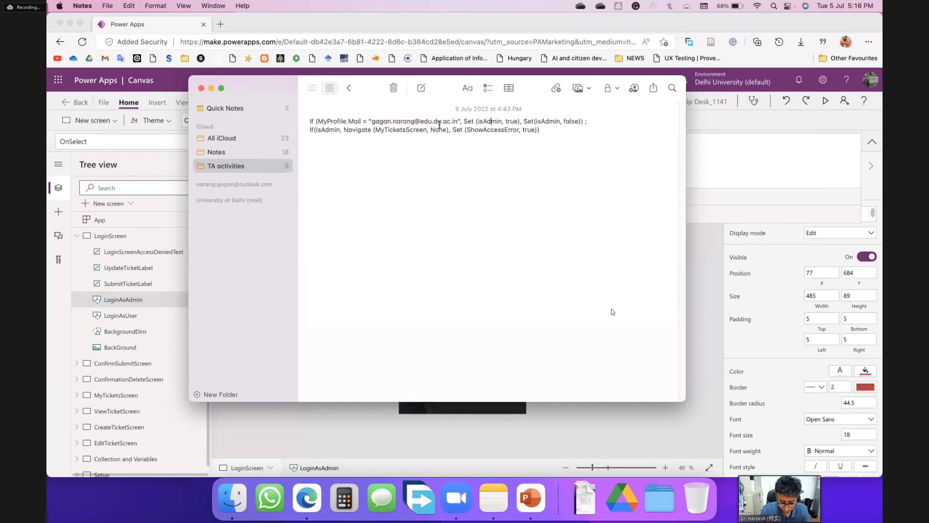
{"action": "left_click_drag", "start_coordinate": [540, 130], "coordinate": [293, 120]}
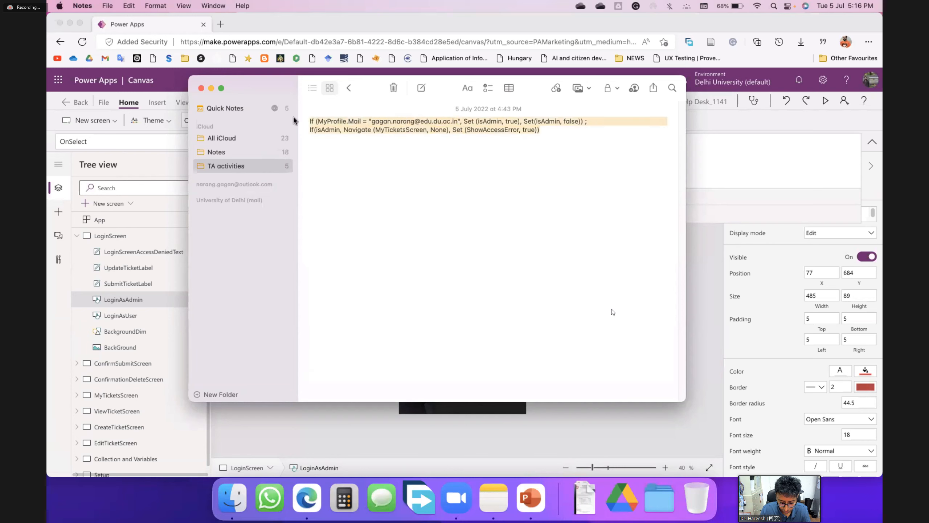
{"action": "key", "text": "super+c"}
{"action": "left_click", "coordinate": [211, 89]}
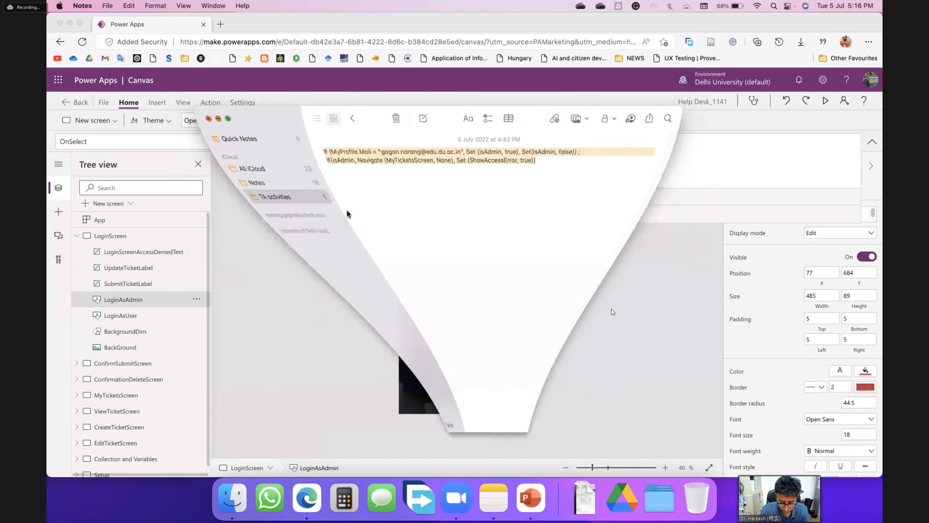
Step: Replace the LoginAsAdmin button's OnSelect formula in Power Apps with the copied one comparing MyProfile.Mail to the admin's e-mail address
{"action": "left_click", "coordinate": [574, 163]}
{"action": "key", "text": "super+a"}
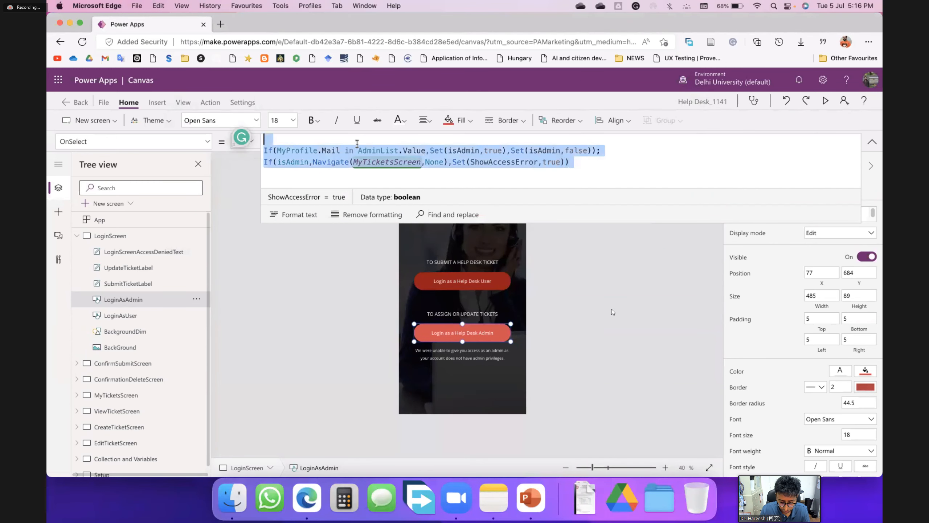
{"action": "key", "text": "super+v"}
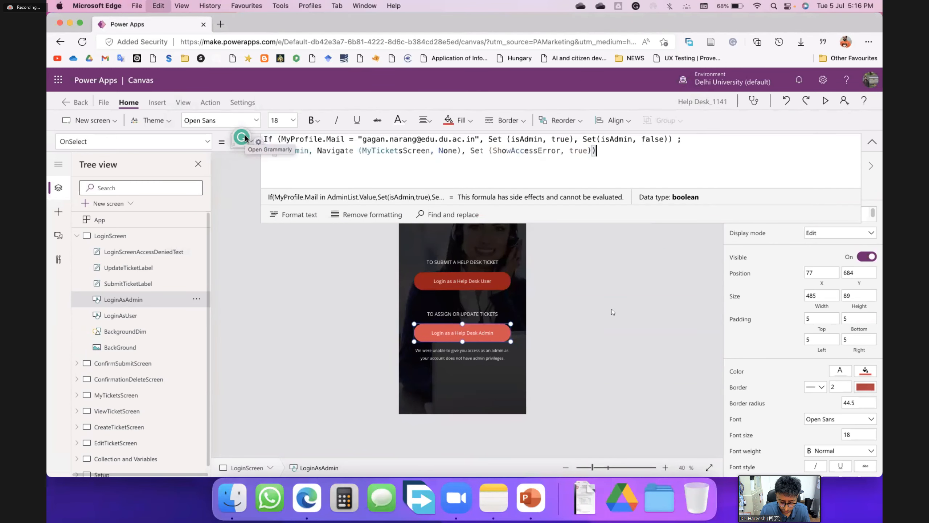
{"action": "left_click", "coordinate": [309, 346]}
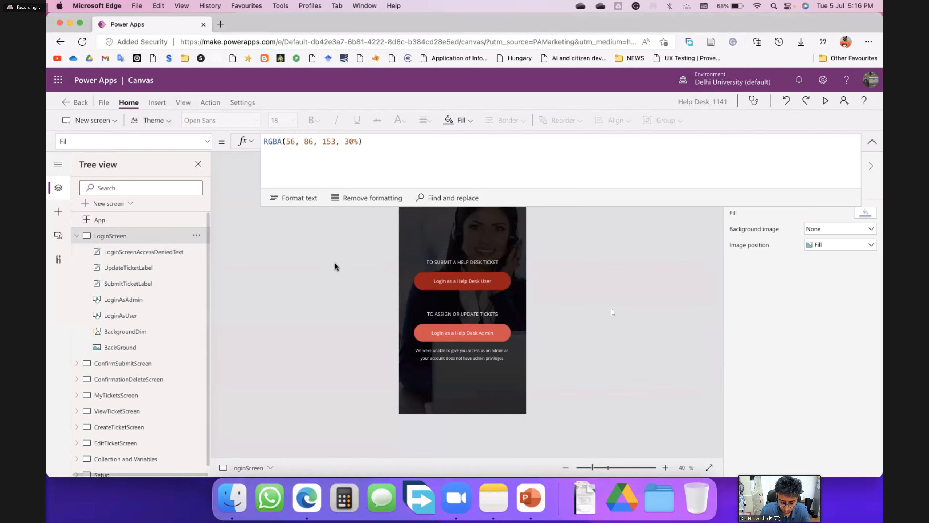
Step: Preview the app as a Help Desk Admin and review the "Hp laptop repair" ticket's details, returning to the ticket list
{"action": "left_click", "coordinate": [825, 102]}
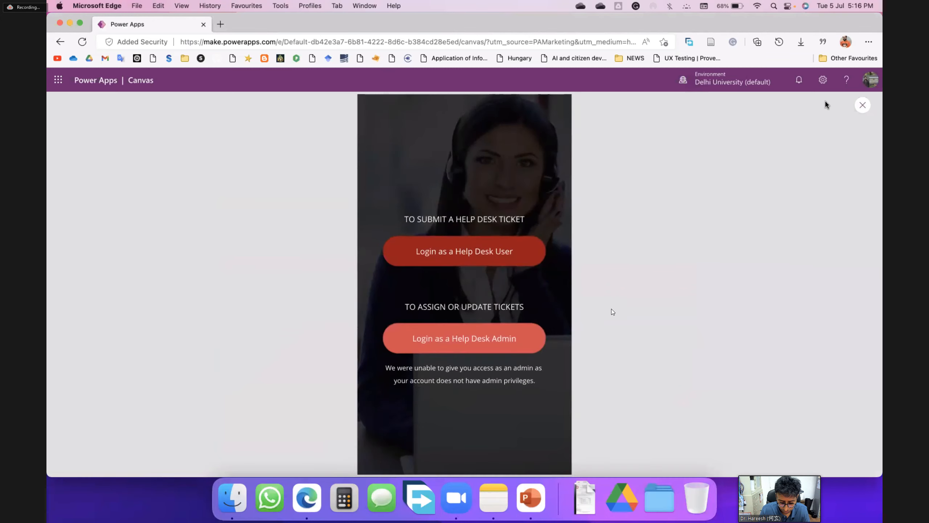
{"action": "left_click", "coordinate": [478, 343]}
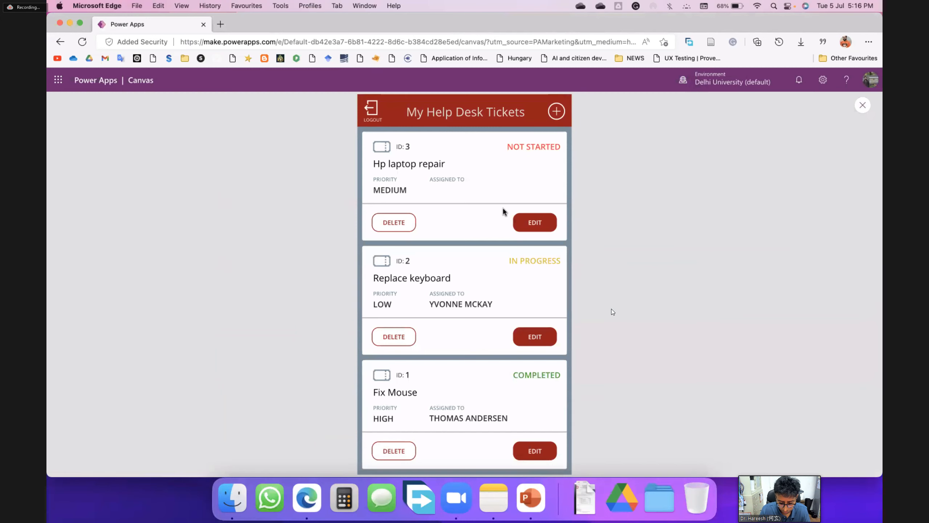
{"action": "left_click", "coordinate": [497, 194]}
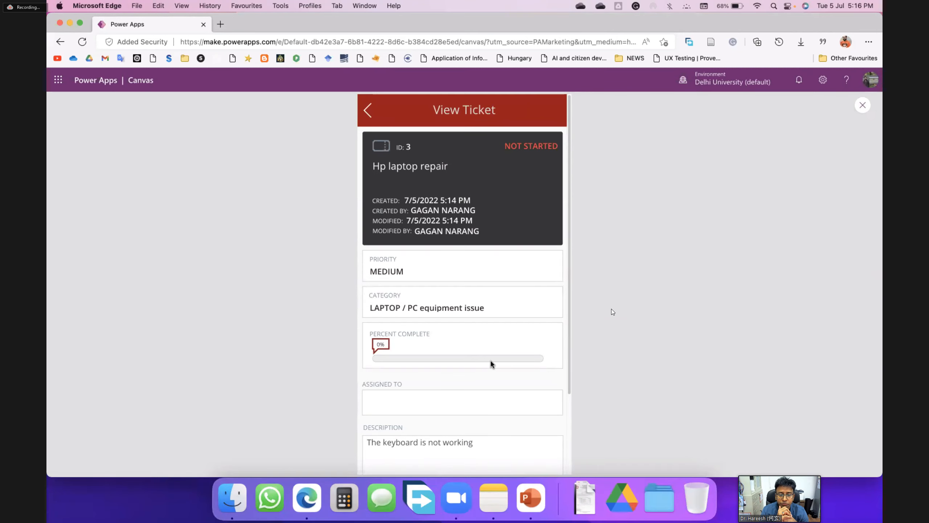
{"action": "scroll", "coordinate": [500, 361], "scroll_direction": "down", "scroll_amount": 3}
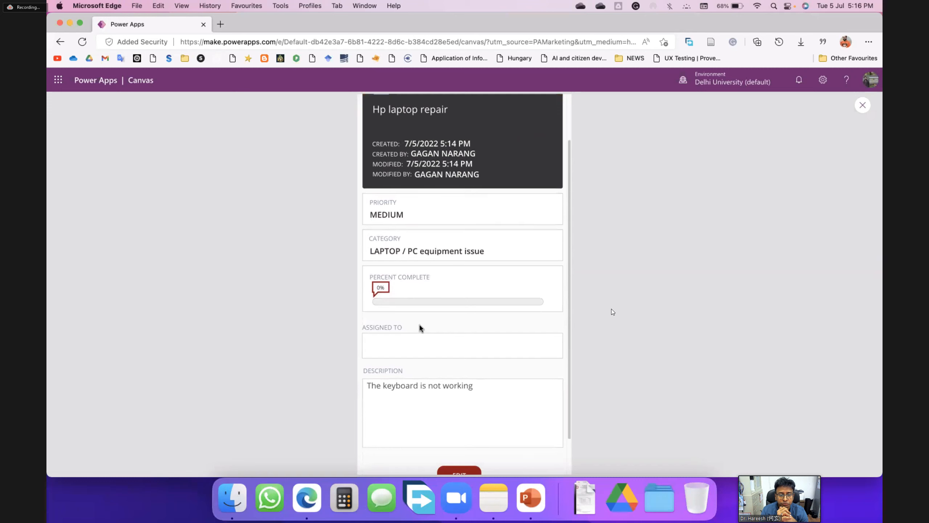
{"action": "scroll", "coordinate": [421, 324], "scroll_direction": "up", "scroll_amount": 3}
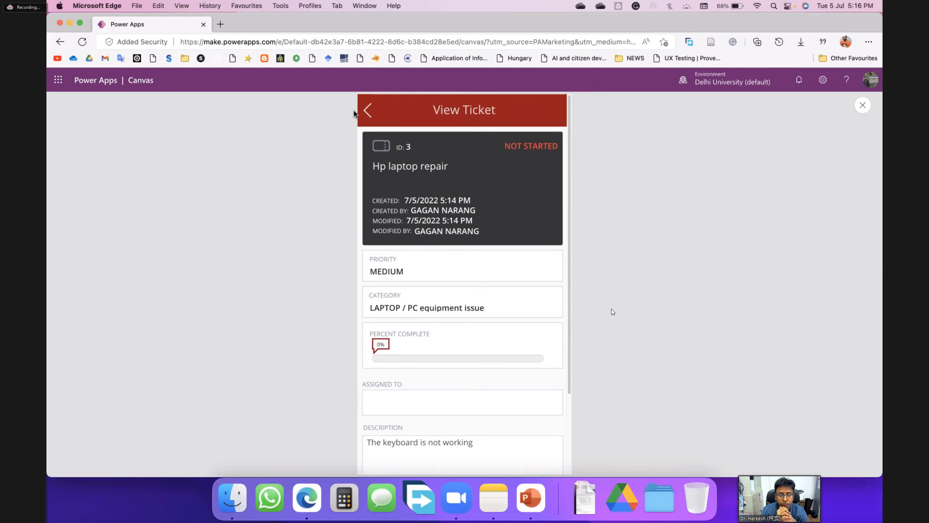
{"action": "left_click", "coordinate": [367, 111]}
Step: Edit the "Hp laptop repair" ticket, setting its percent complete to 67 % and assigning it to "Staff A"
{"action": "left_click", "coordinate": [548, 224]}
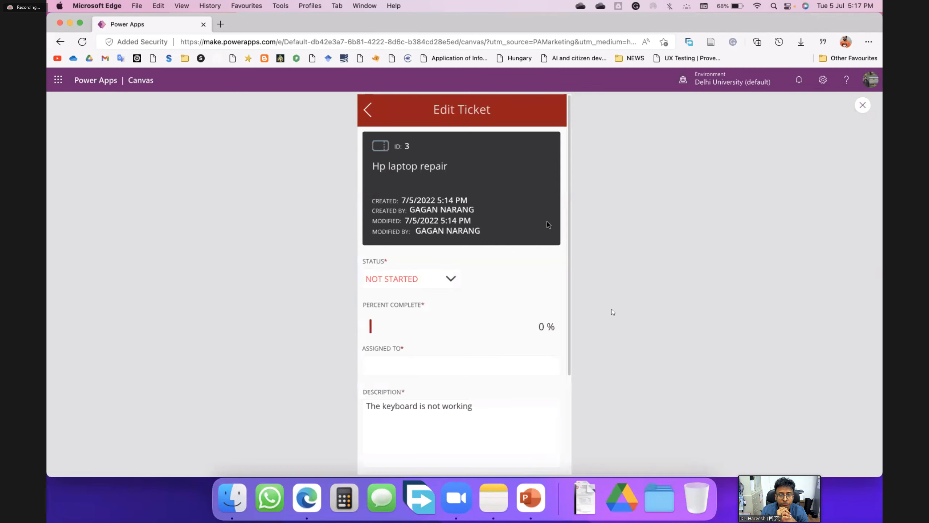
{"action": "left_click_drag", "start_coordinate": [371, 326], "coordinate": [479, 325]}
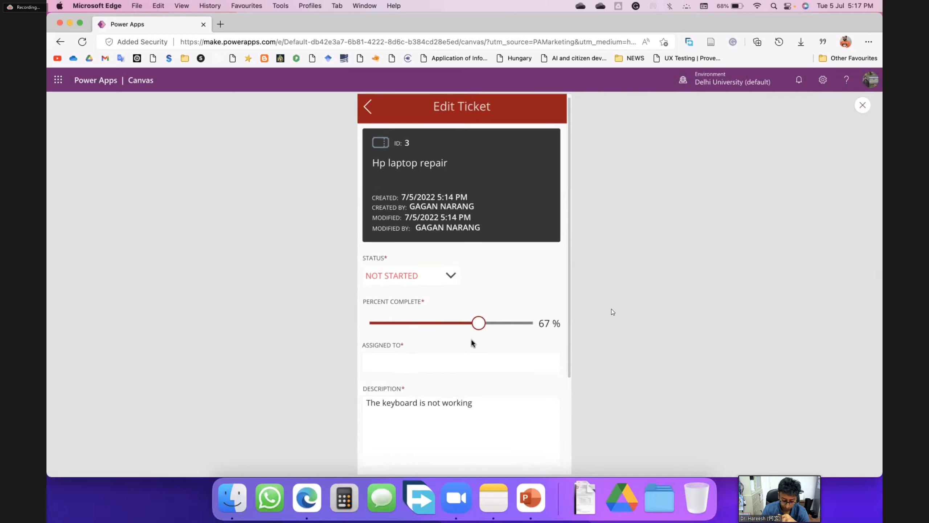
{"action": "scroll", "coordinate": [471, 343], "scroll_direction": "down", "scroll_amount": 5}
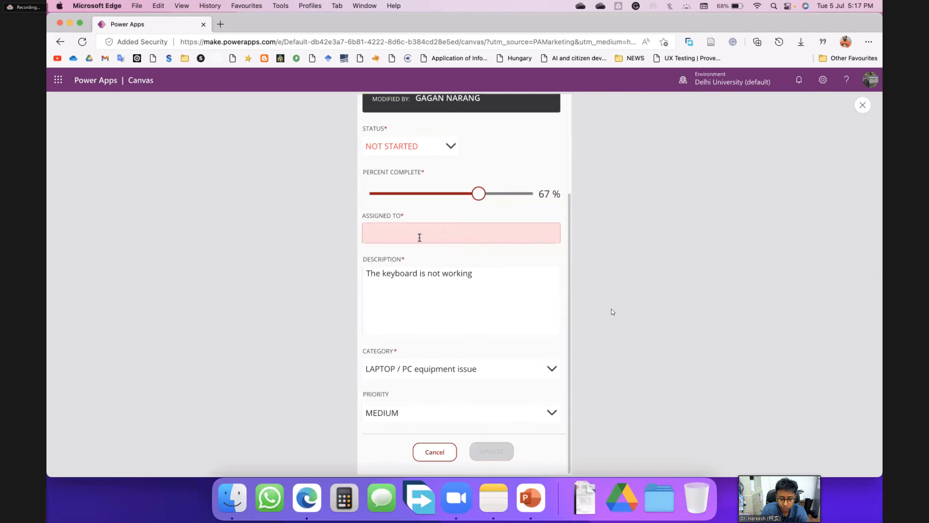
{"action": "left_click", "coordinate": [418, 237]}
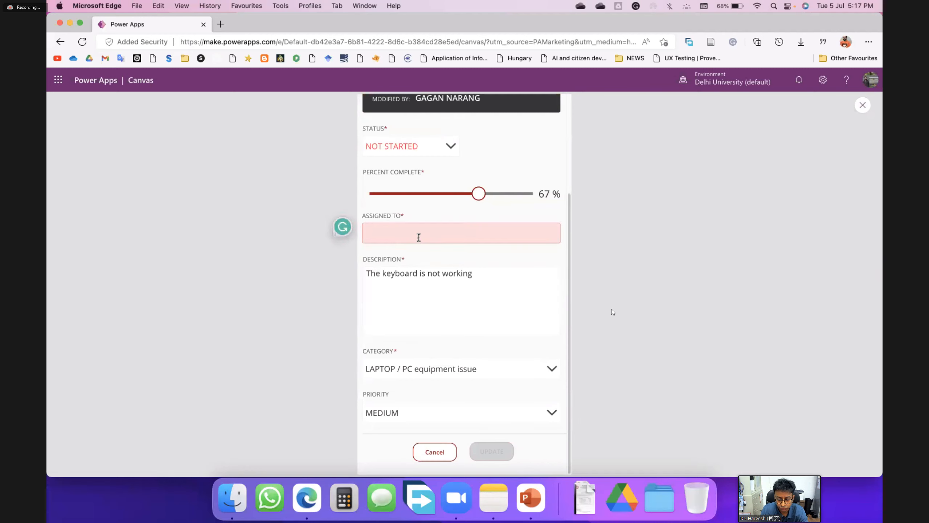
{"action": "type", "text": "Staf"}
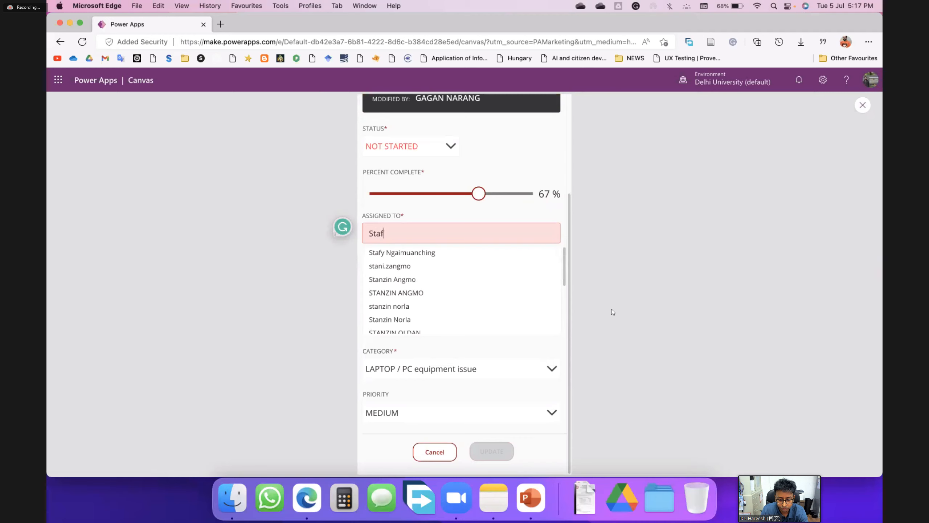
{"action": "type", "text": "f A"}
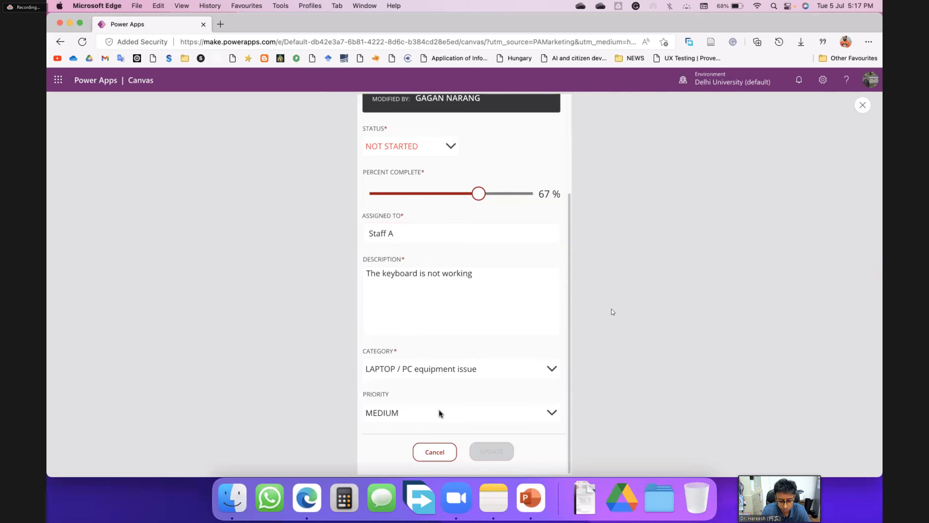
{"action": "scroll", "coordinate": [437, 408], "scroll_direction": "up", "scroll_amount": 4}
{"action": "scroll", "coordinate": [433, 315], "scroll_direction": "down", "scroll_amount": 4}
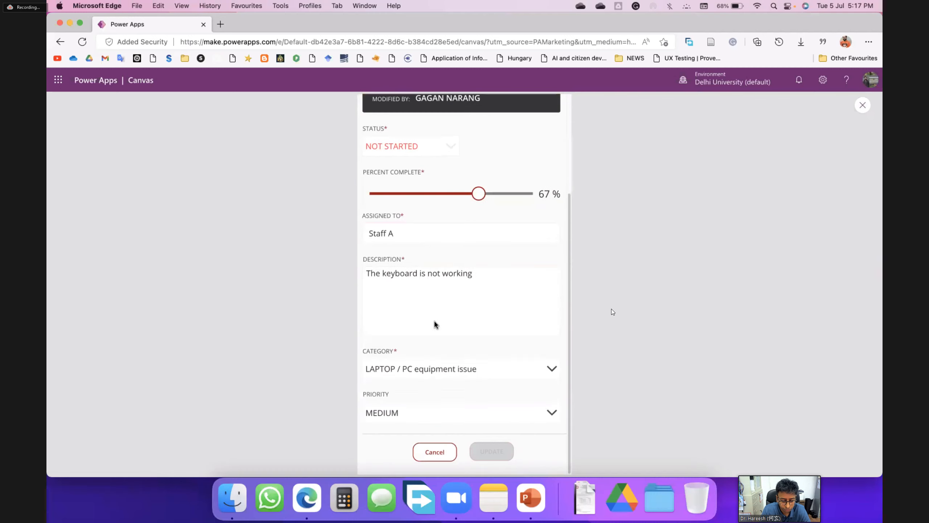
{"action": "left_click", "coordinate": [508, 416]}
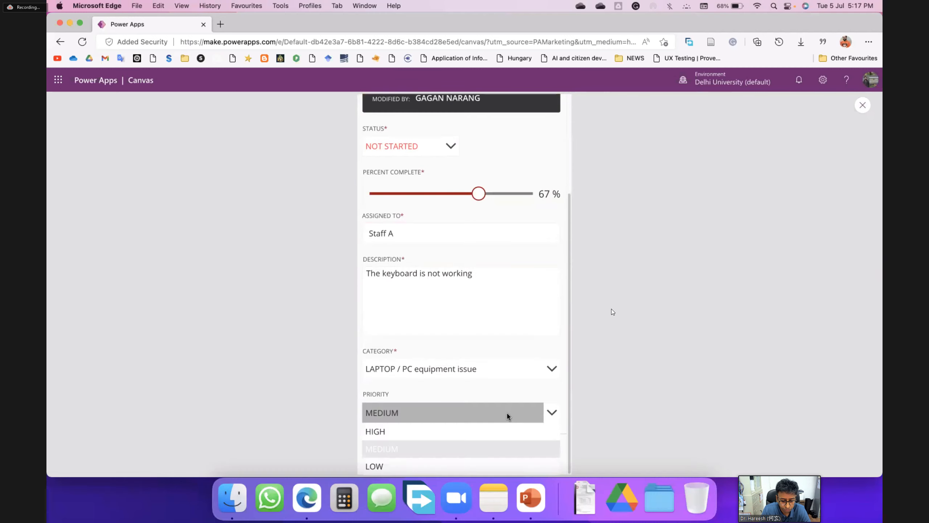
{"action": "left_click", "coordinate": [507, 416]}
{"action": "left_click", "coordinate": [509, 367]}
{"action": "left_click", "coordinate": [508, 368]}
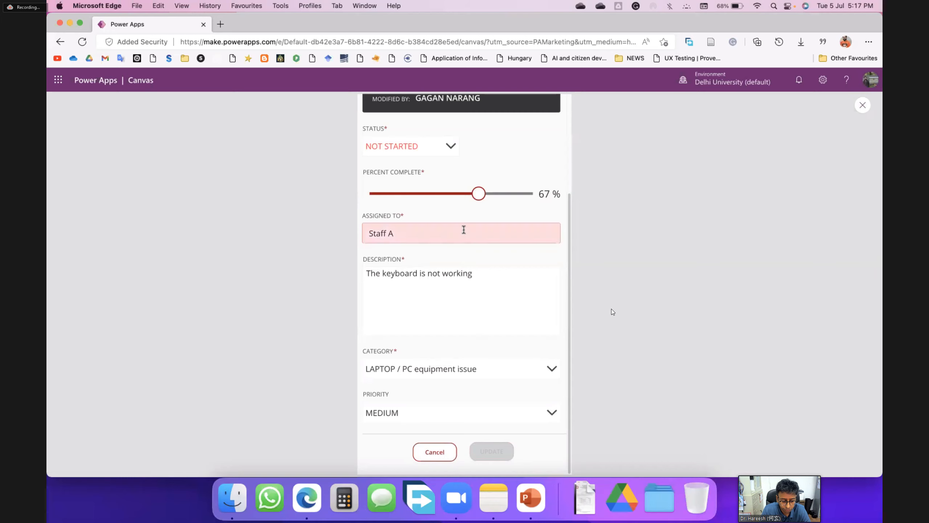
Step: Set the ticket's status to IN PROGRESS
{"action": "left_click", "coordinate": [447, 148]}
{"action": "left_click", "coordinate": [401, 181]}
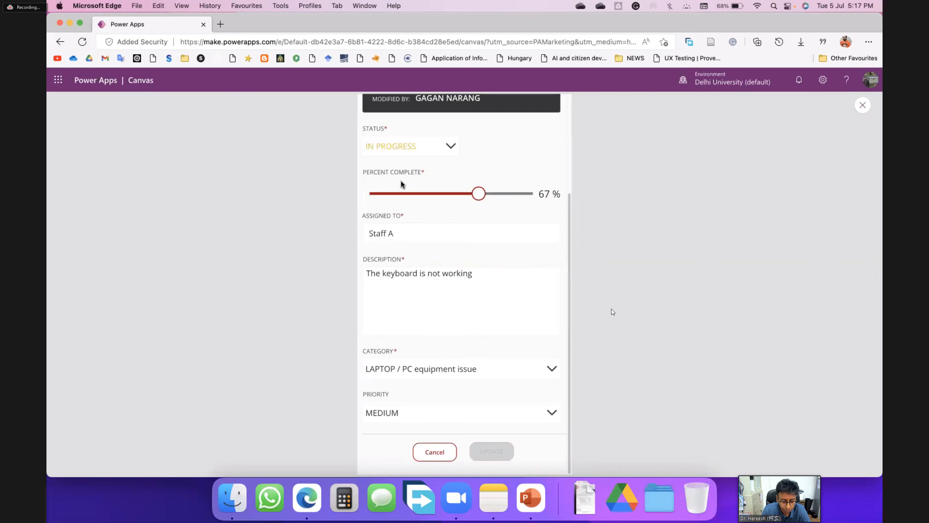
Step: Try to update the "Hp laptop repair" ticket to 74 % complete with HIGH priority, and cancel the edit
{"action": "left_click_drag", "start_coordinate": [479, 193], "coordinate": [490, 193]}
{"action": "left_click", "coordinate": [521, 419]}
{"action": "left_click", "coordinate": [456, 424]}
{"action": "right_click", "coordinate": [445, 437]}
{"action": "left_click", "coordinate": [409, 420]}
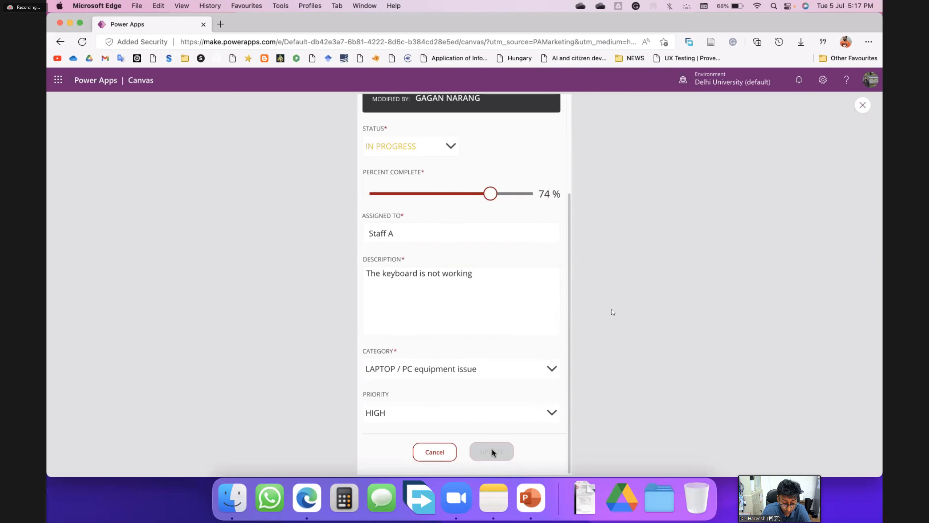
{"action": "left_click", "coordinate": [426, 453]}
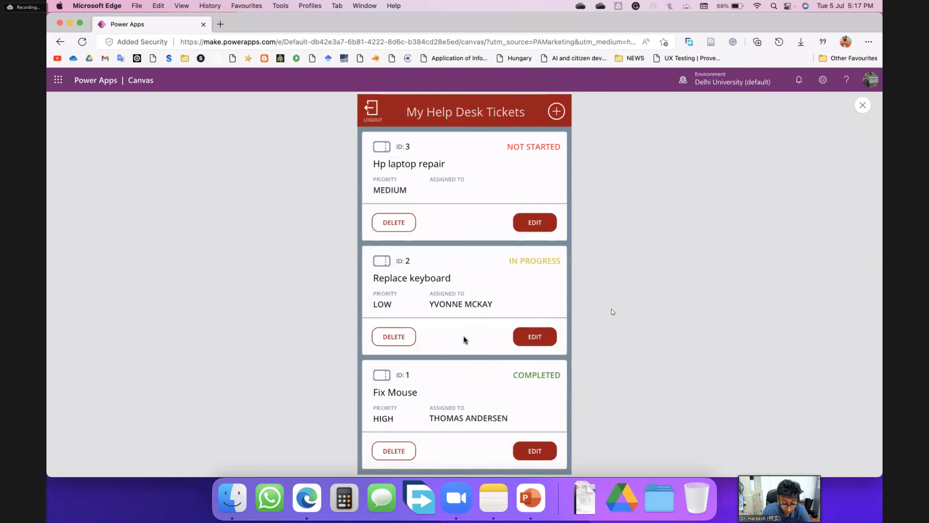
Step: Try setting the "Hp laptop repair" ticket's status to IN PROGRESS again, and return to the ticket list without updating
{"action": "left_click", "coordinate": [532, 226]}
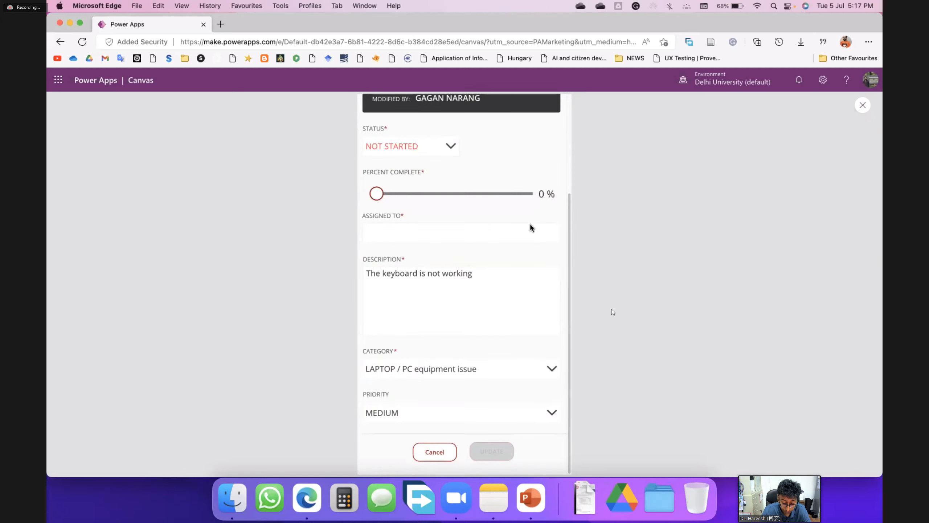
{"action": "scroll", "coordinate": [512, 218], "scroll_direction": "up", "scroll_amount": 2}
{"action": "left_click", "coordinate": [445, 201]}
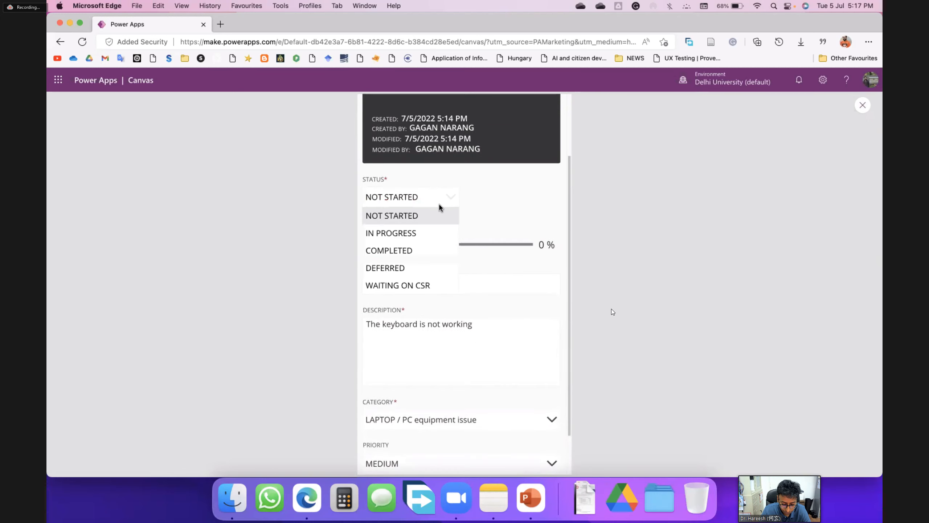
{"action": "left_click", "coordinate": [397, 236]}
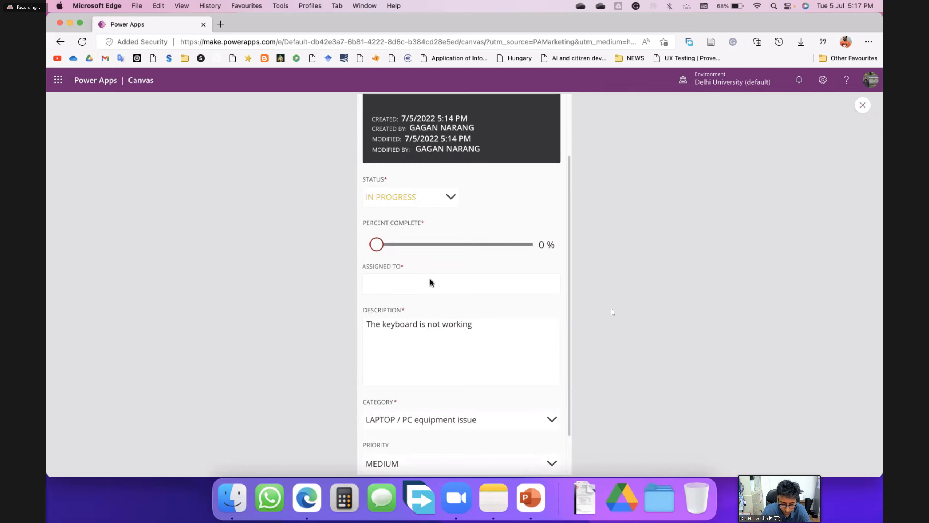
{"action": "scroll", "coordinate": [431, 281], "scroll_direction": "down", "scroll_amount": 2}
{"action": "scroll", "coordinate": [433, 279], "scroll_direction": "up", "scroll_amount": 5}
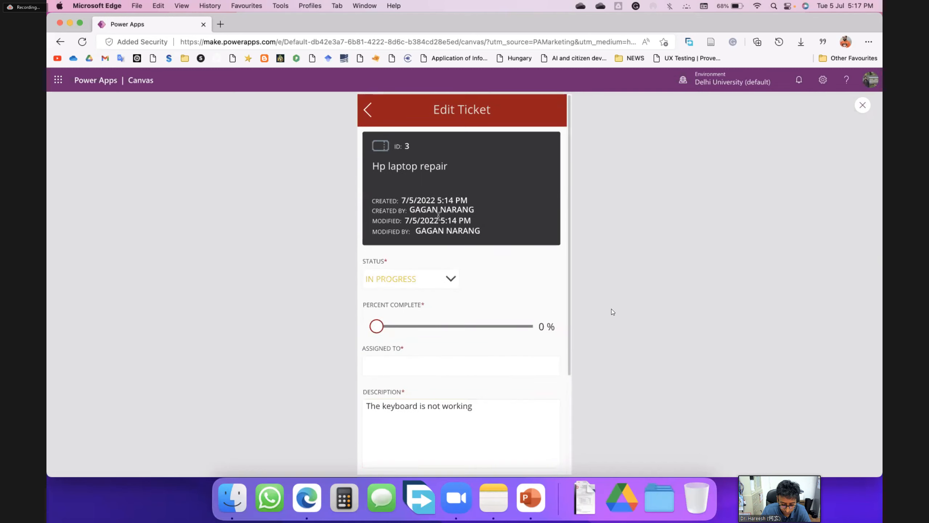
{"action": "left_click", "coordinate": [369, 111]}
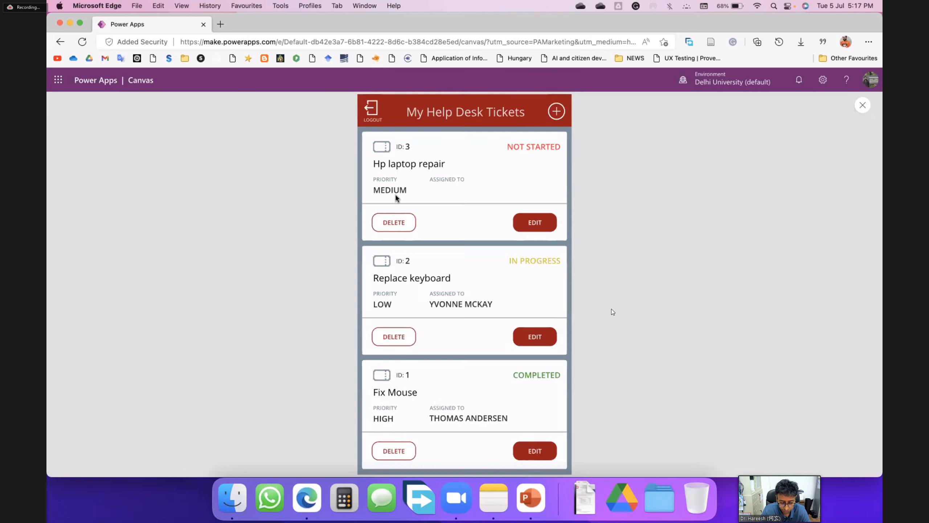
Step: Review the edit form of the "Replace keyboard" ticket and cancel back to the ticket list
{"action": "left_click", "coordinate": [535, 336]}
{"action": "scroll", "coordinate": [495, 338], "scroll_direction": "down", "scroll_amount": 4}
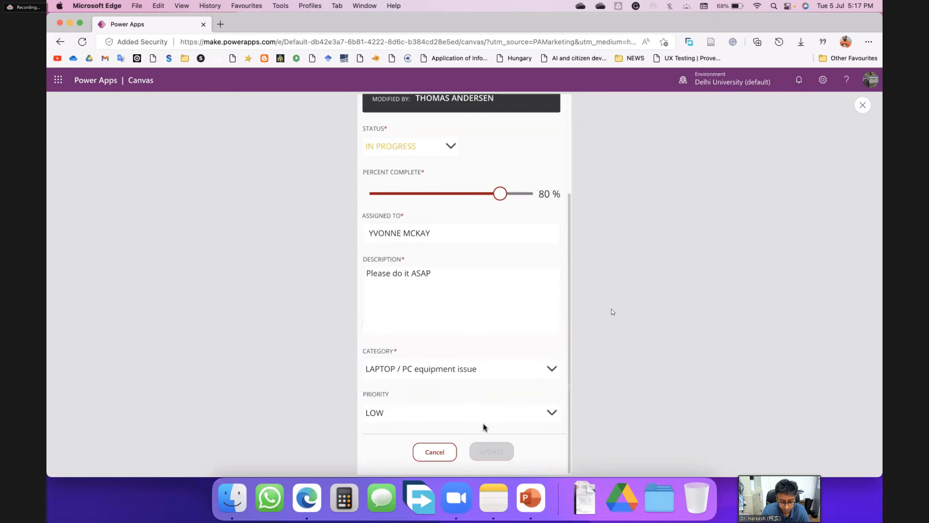
{"action": "left_click", "coordinate": [426, 453]}
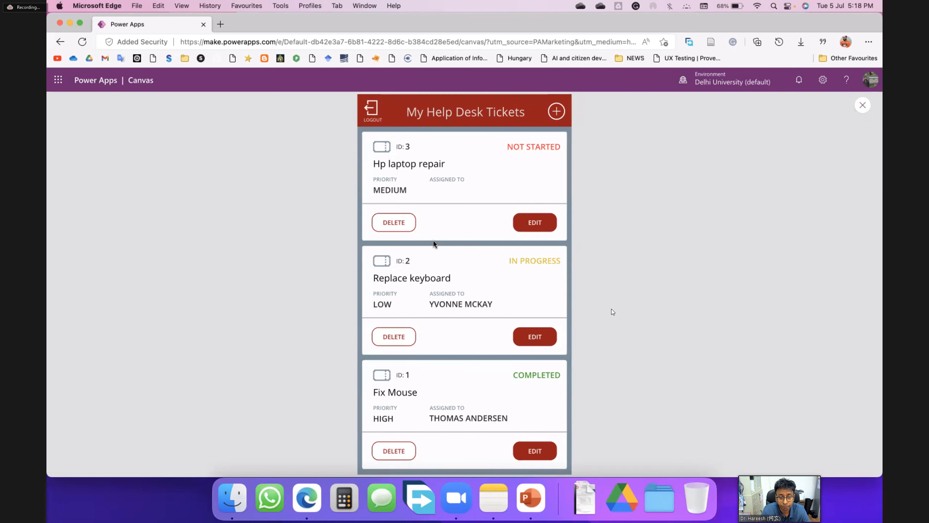
Step: Log out of the Help Desk admin view and exit the preview, collapsing the expanded formula bar in the editor
{"action": "left_click", "coordinate": [373, 110]}
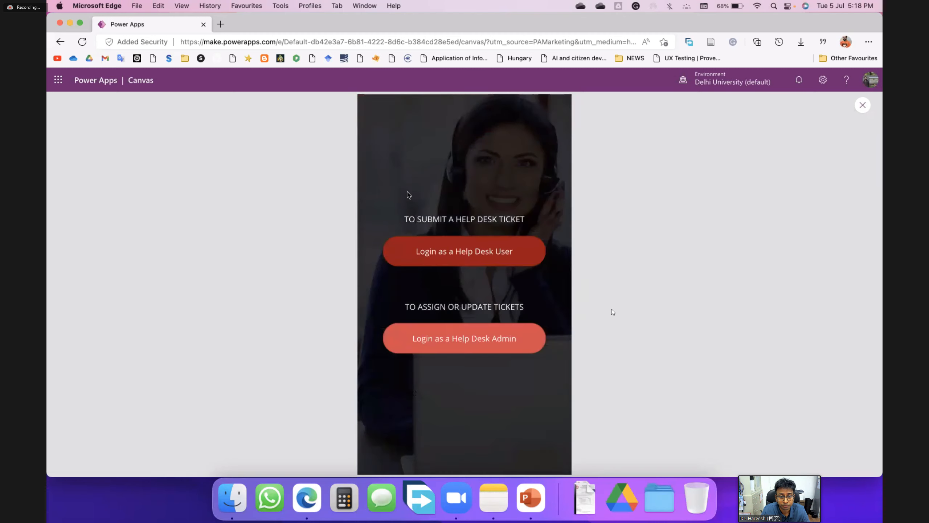
{"action": "left_click", "coordinate": [862, 106]}
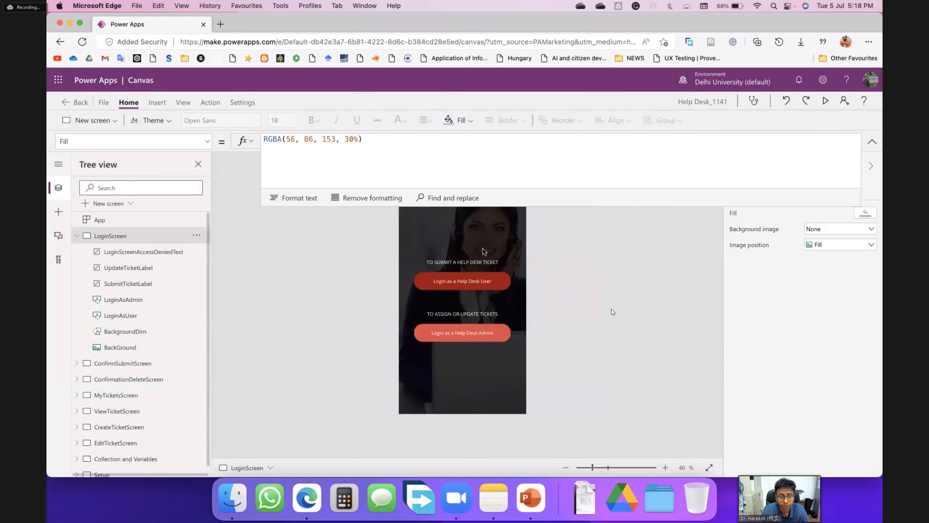
{"action": "left_click", "coordinate": [477, 238]}
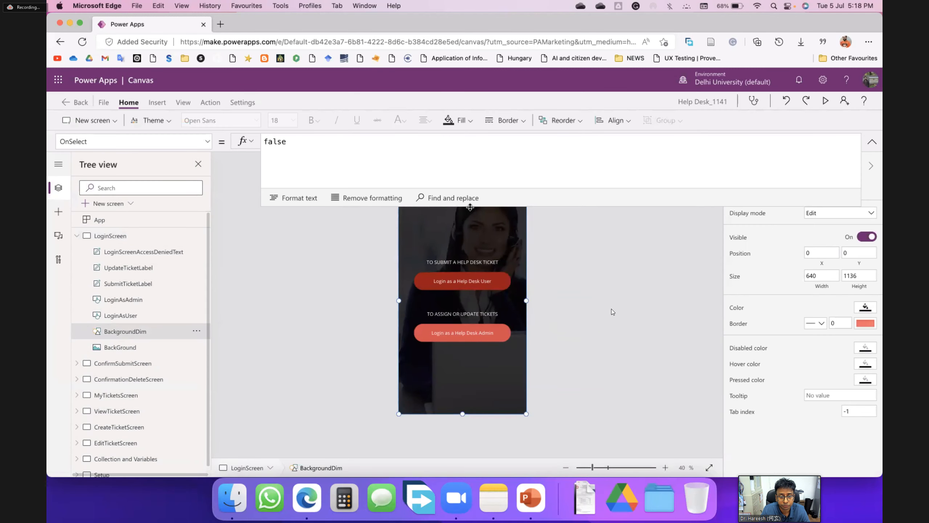
{"action": "left_click_drag", "start_coordinate": [596, 207], "coordinate": [607, 153]}
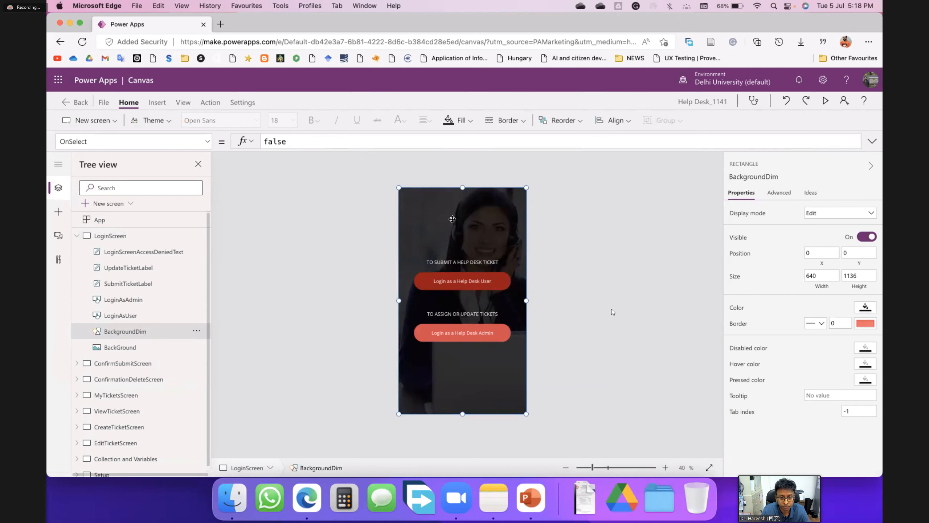
Step: Insert a label on LoginScreen with the text "City Electronic Repair Shop"
{"action": "left_click", "coordinate": [156, 104]}
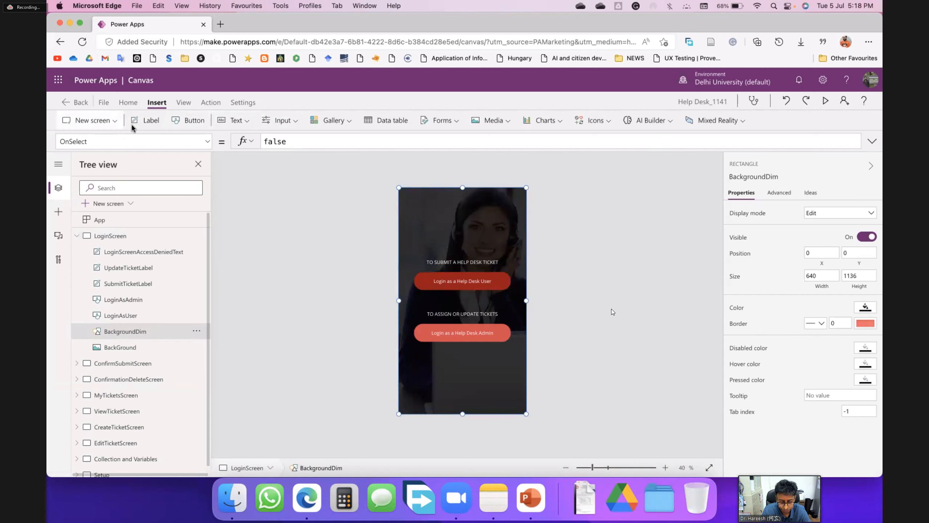
{"action": "left_click", "coordinate": [146, 122]}
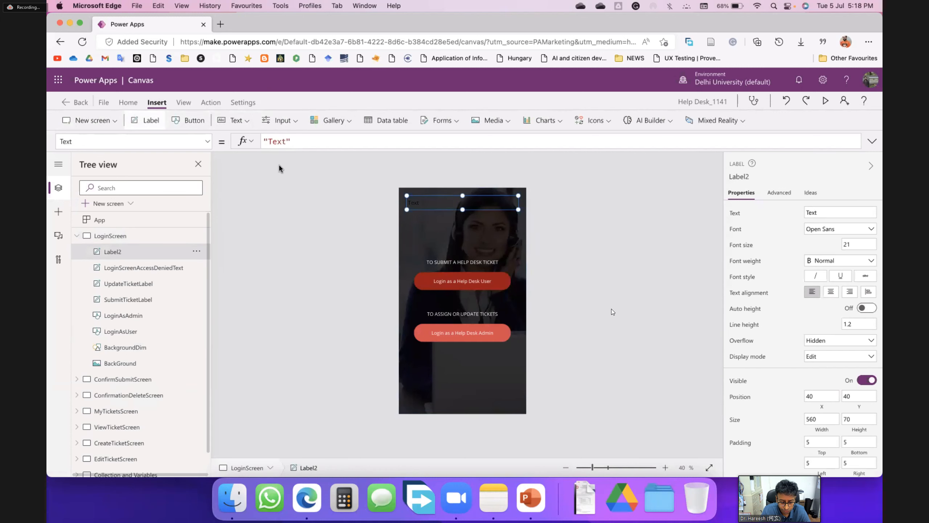
{"action": "double_click", "coordinate": [426, 206]}
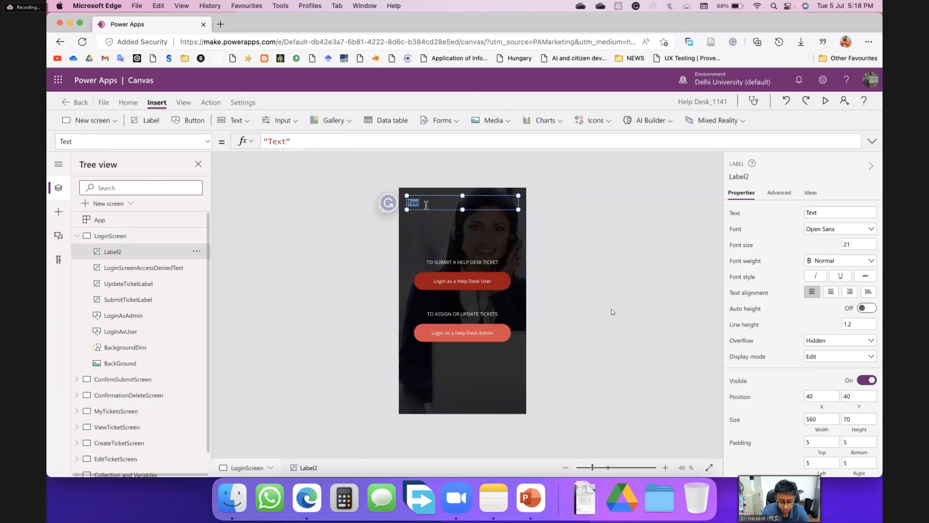
{"action": "type", "text": "Lapt"}
{"action": "key", "text": "BackSpace"}
{"action": "key", "text": "BackSpace"}
{"action": "key", "text": "BackSpace"}
{"action": "key", "text": "BackSpace"}
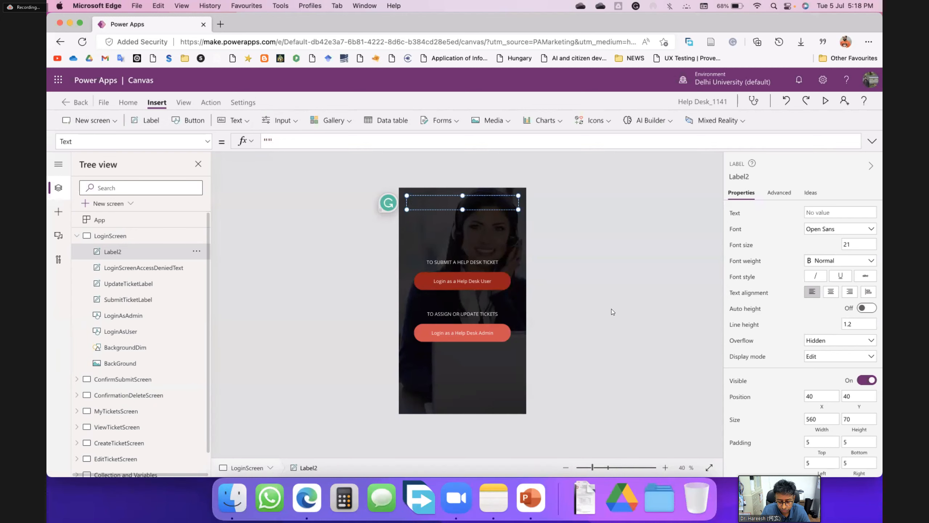
{"action": "type", "text": "City Electronic R"}
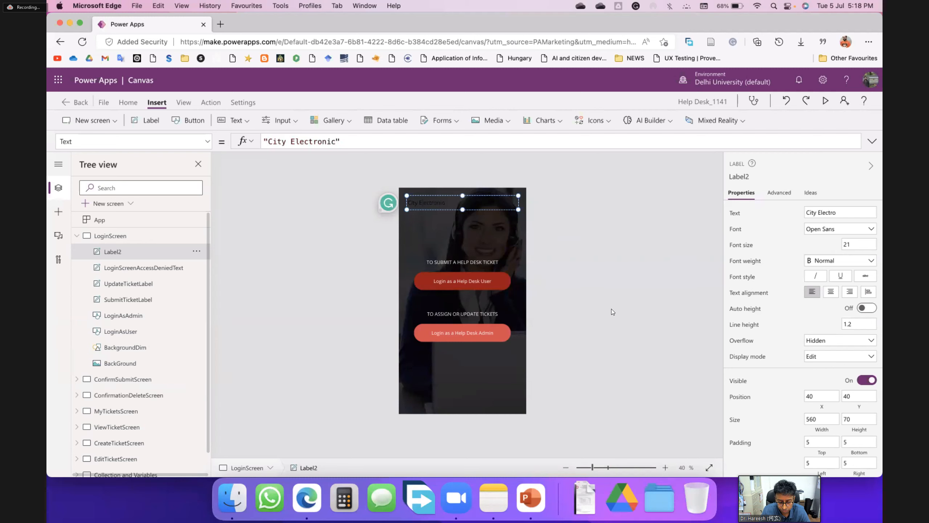
{"action": "type", "text": "epair Shop"}
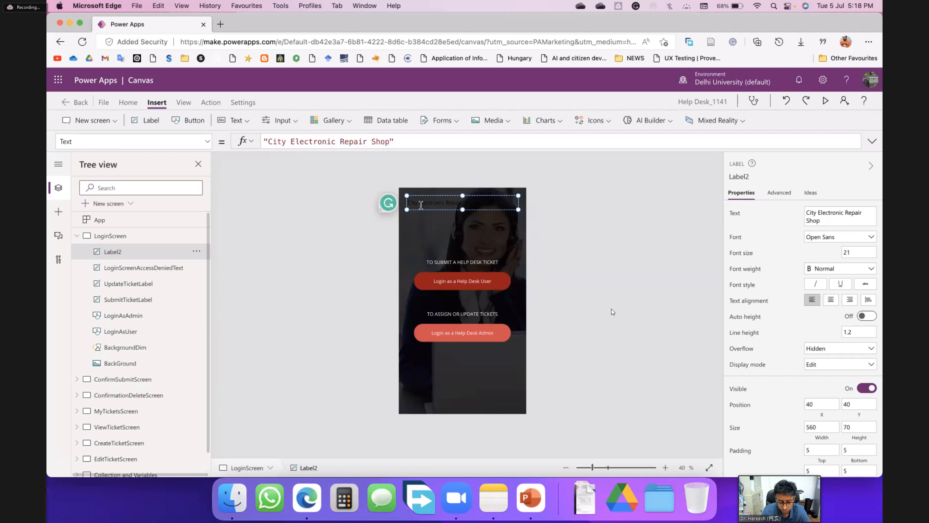
{"action": "double_click", "coordinate": [432, 203]}
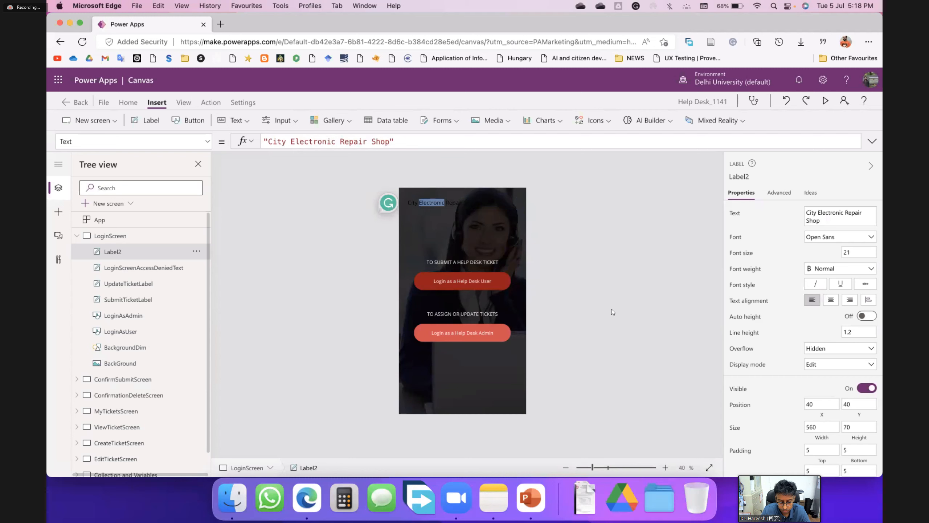
{"action": "type", "text": "å"}
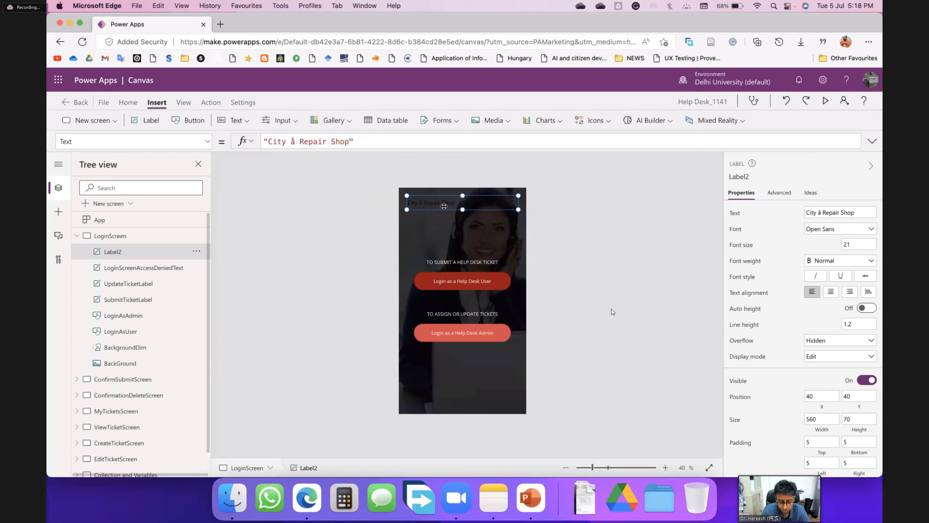
{"action": "key", "text": "super+z"}
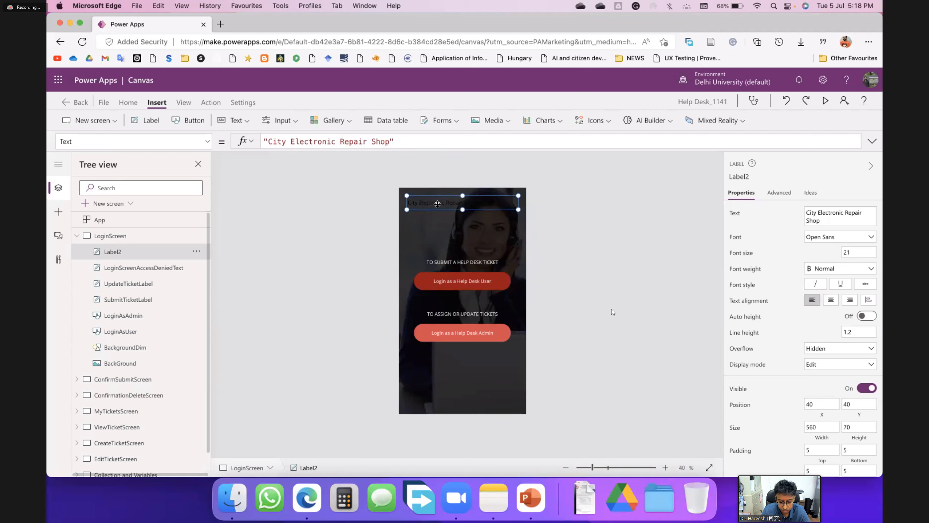
Step: Format the "City Electronic Repair Shop" label with bold font weight and white text colour
{"action": "left_click_drag", "start_coordinate": [390, 141], "coordinate": [268, 140]}
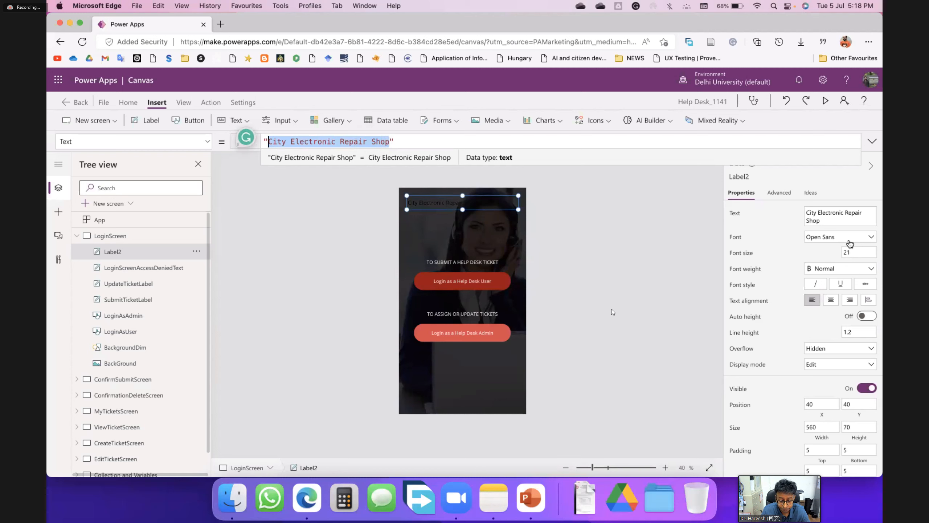
{"action": "left_click", "coordinate": [821, 275]}
{"action": "left_click", "coordinate": [818, 284]}
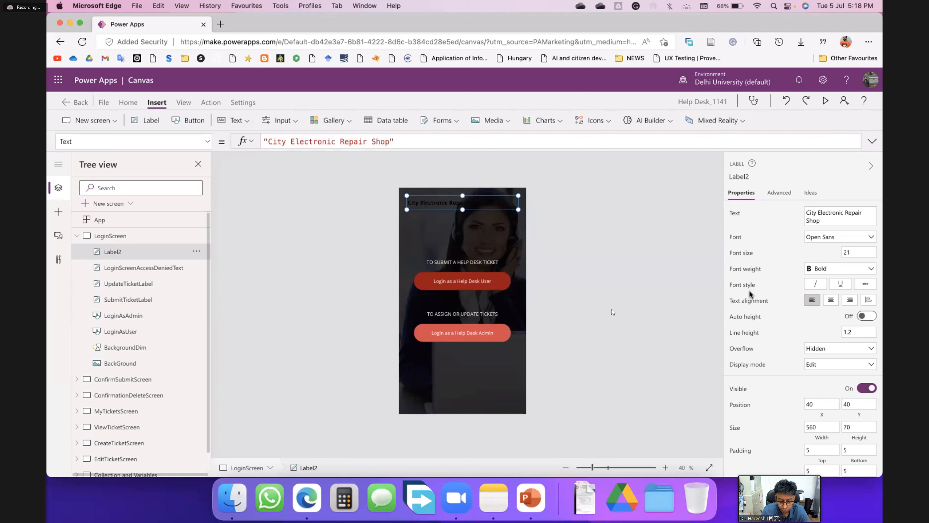
{"action": "scroll", "coordinate": [798, 347], "scroll_direction": "down", "scroll_amount": 5}
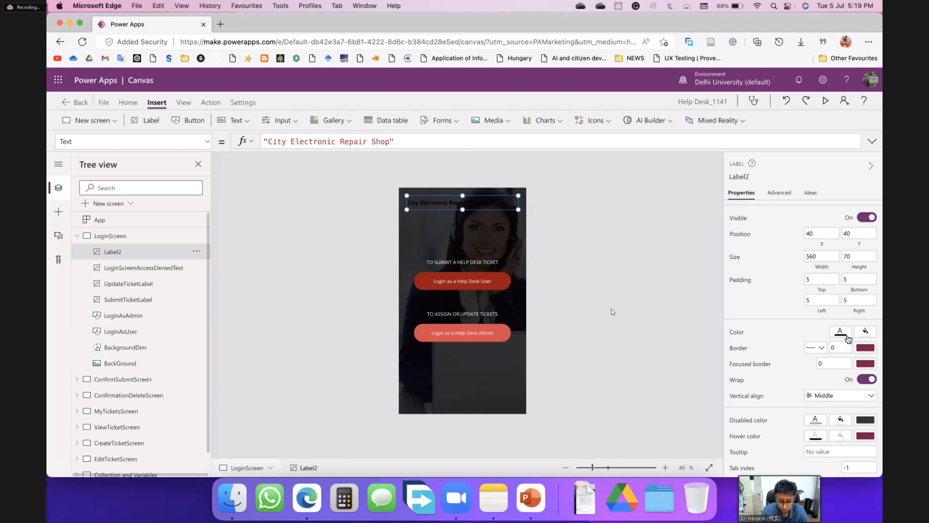
{"action": "left_click", "coordinate": [843, 334]}
{"action": "left_click", "coordinate": [670, 273]}
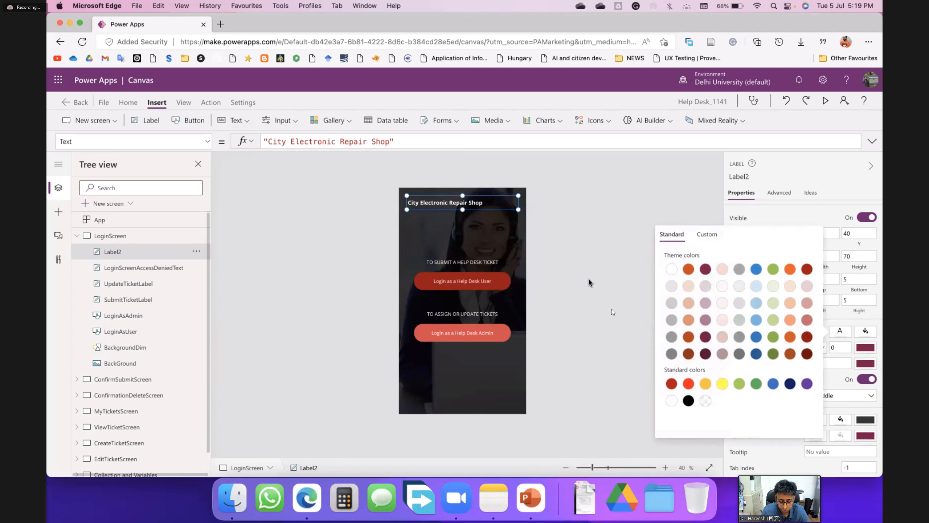
{"action": "left_click", "coordinate": [589, 280]}
Step: Move the "City Electronic Repair Shop" label slightly down so its text sits centred above the login options
{"action": "left_click", "coordinate": [479, 207]}
{"action": "mouse_move", "coordinate": [479, 209]}
{"action": "left_mouse_down"}
{"action": "mouse_move", "coordinate": [519, 217]}
{"action": "mouse_move", "coordinate": [475, 220]}
{"action": "left_mouse_up"}
{"action": "left_click", "coordinate": [593, 256]}
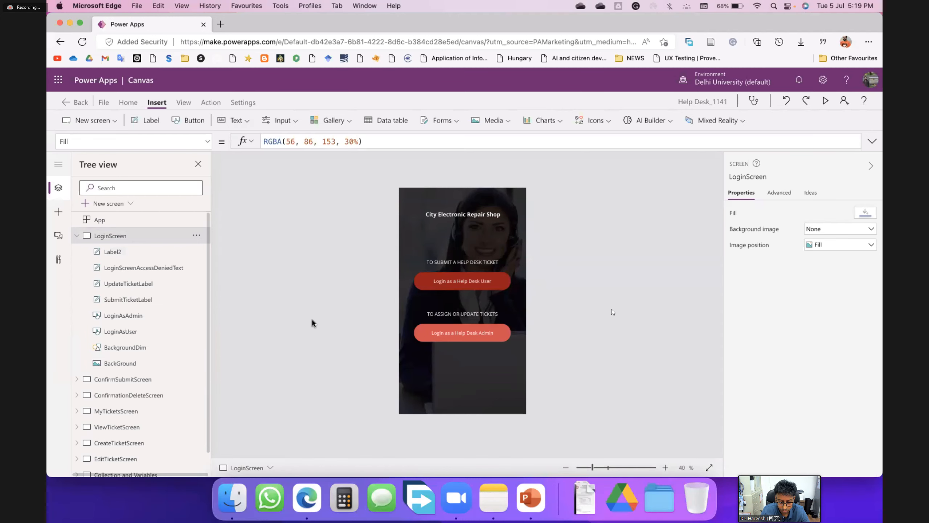
Step: Switch to PowerPoint and examine the paper prototype sketches on slide 19, "Paper prototyping"
{"action": "key", "text": "alt+Tab"}
{"action": "key", "text": "alt+Tab"}
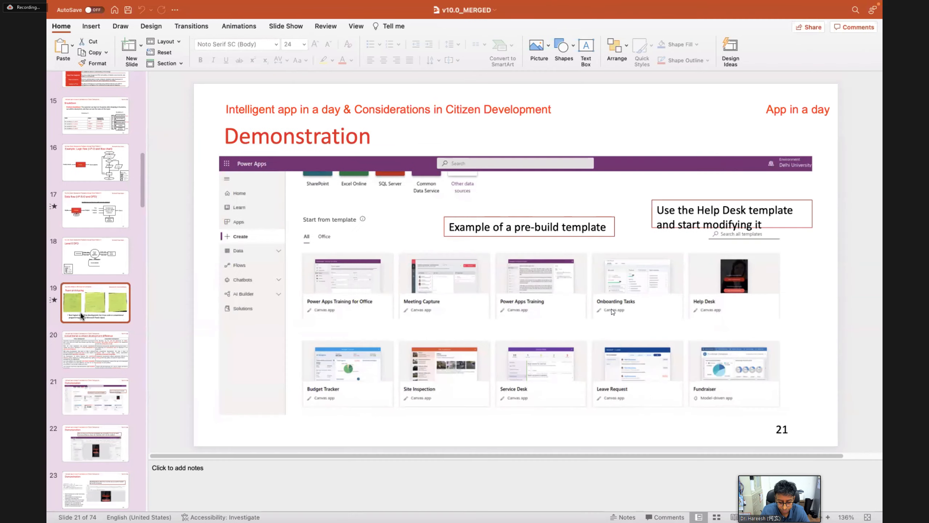
{"action": "left_click", "coordinate": [95, 300]}
{"action": "left_click", "coordinate": [181, 294]}
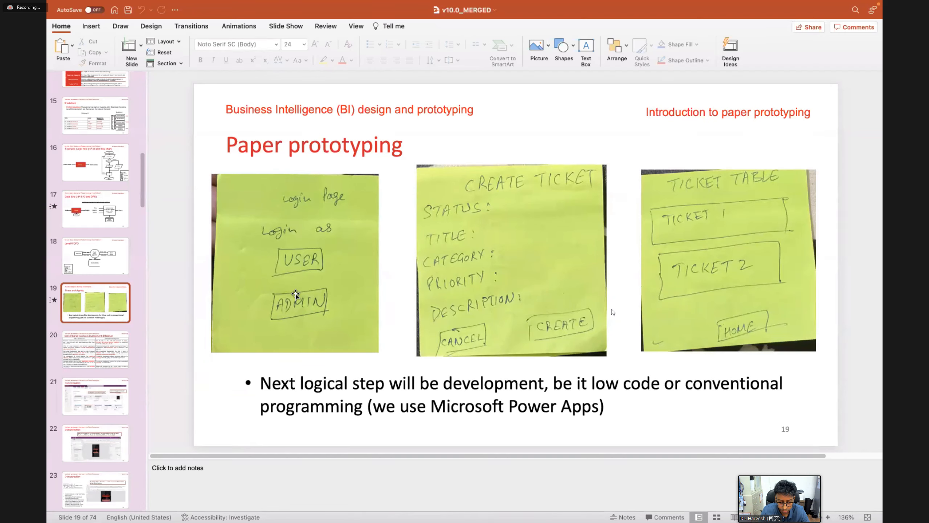
Step: Switch back to Power Apps, leave the Help Desk app without saving the changes, and browse the app templates
{"action": "key", "text": "alt+Tab"}
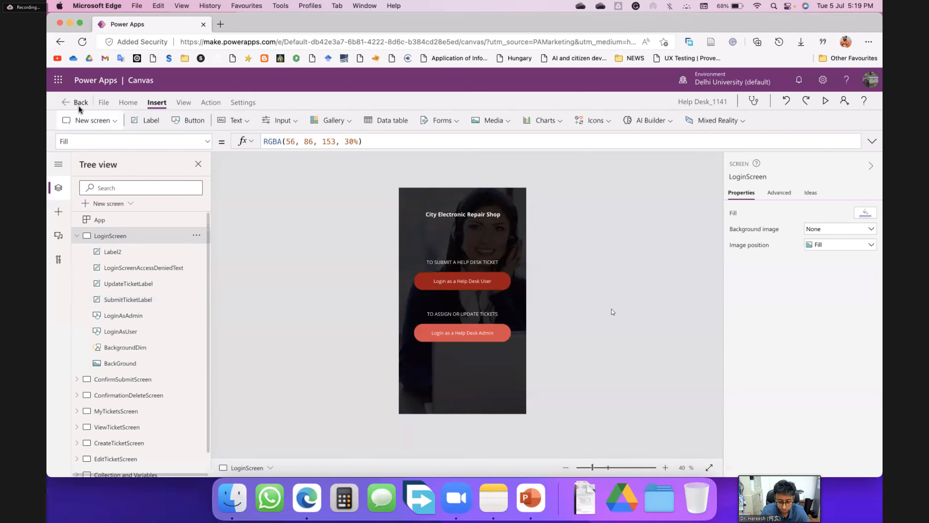
{"action": "left_click", "coordinate": [78, 105]}
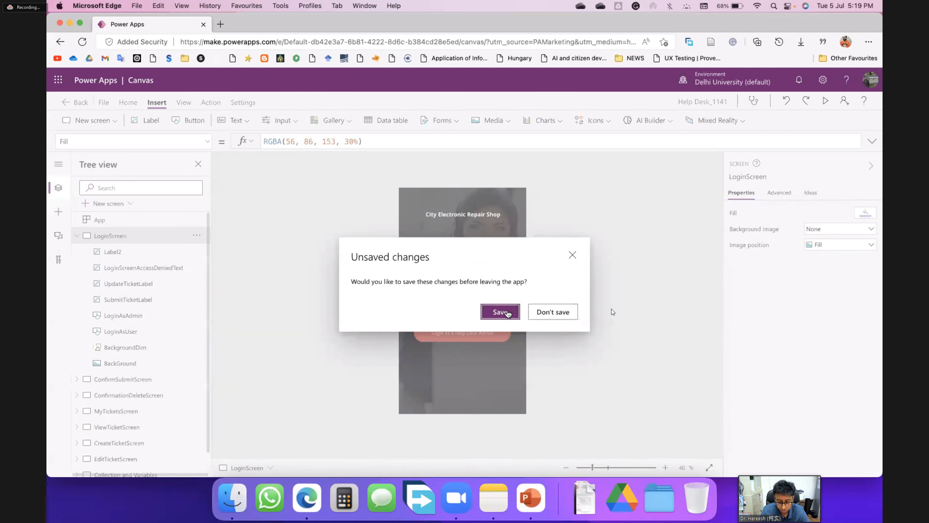
{"action": "left_click", "coordinate": [560, 311]}
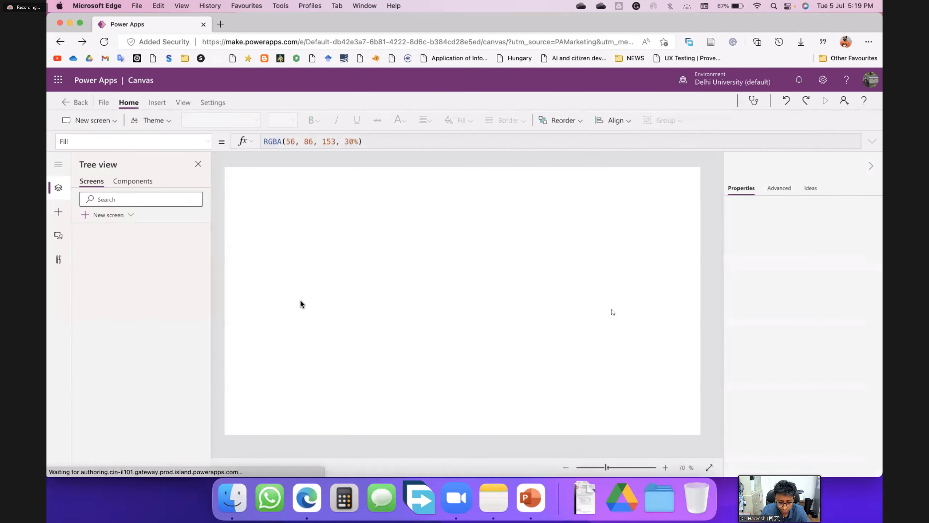
{"action": "scroll", "coordinate": [387, 351], "scroll_direction": "down", "scroll_amount": 10}
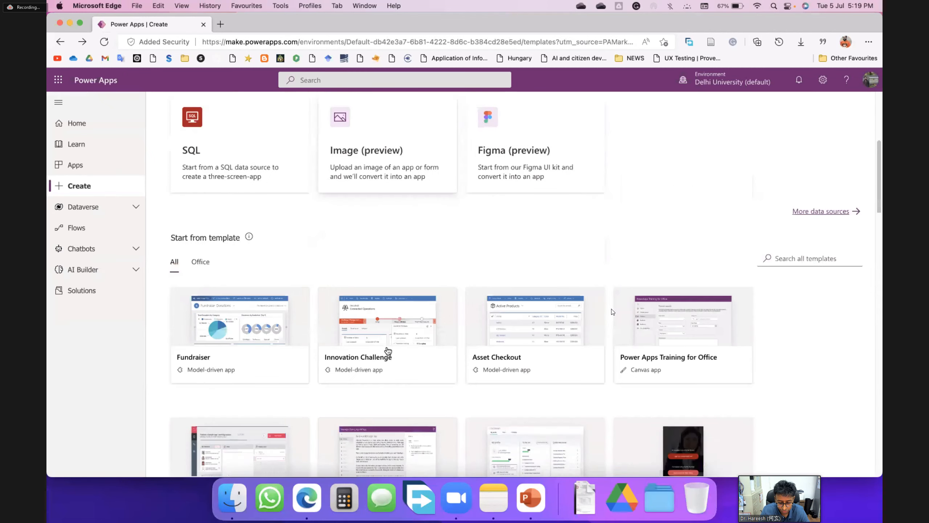
{"action": "scroll", "coordinate": [388, 351], "scroll_direction": "up", "scroll_amount": 1}
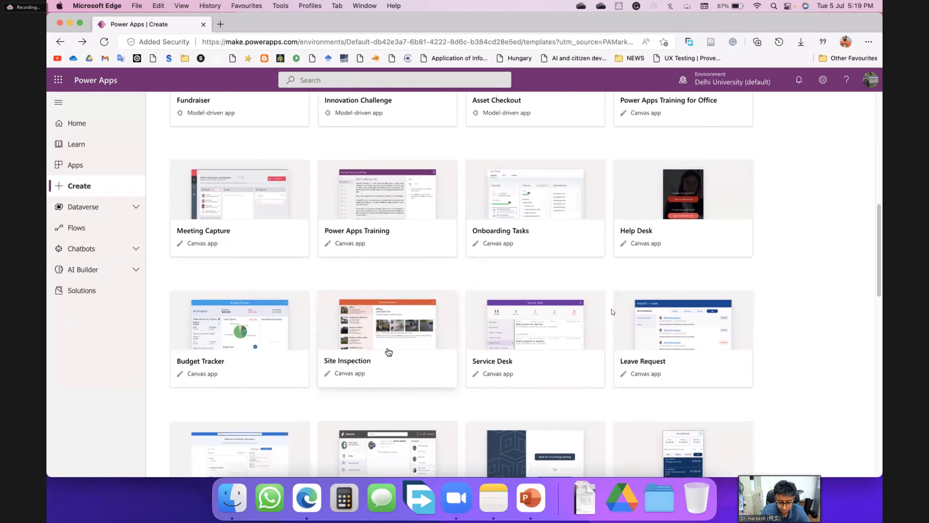
{"action": "scroll", "coordinate": [495, 281], "scroll_direction": "up", "scroll_amount": 2}
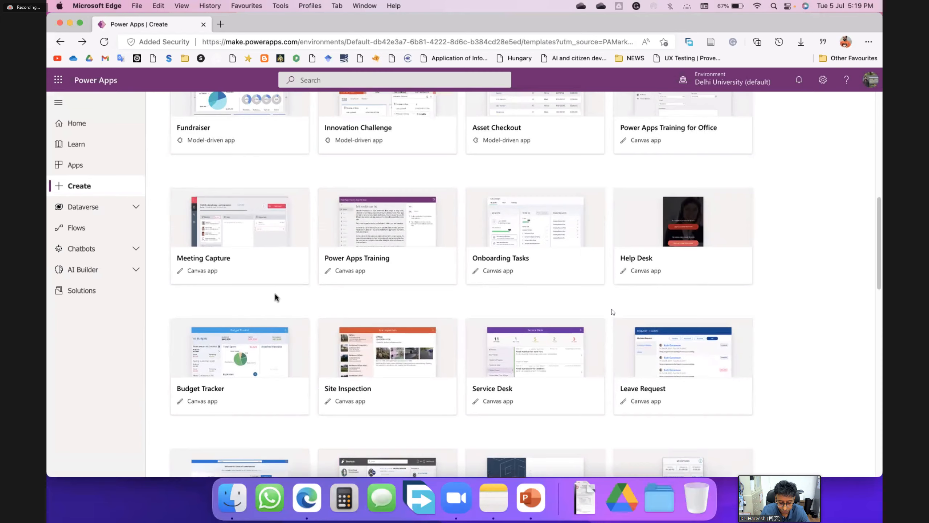
Step: Create a canvas app from the Health Plan Selector template, keeping the suggested app name, and dismiss the preview features notice
{"action": "scroll", "coordinate": [274, 297], "scroll_direction": "down", "scroll_amount": 3}
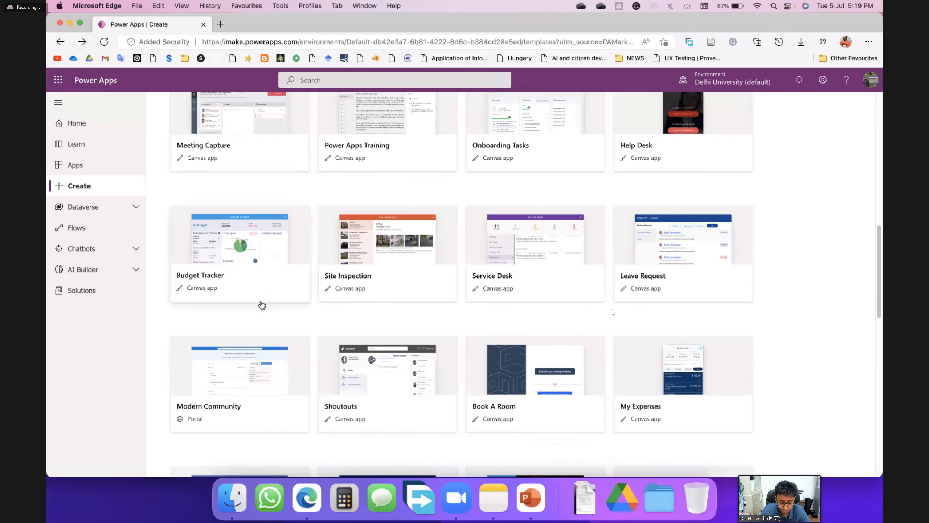
{"action": "scroll", "coordinate": [533, 375], "scroll_direction": "down", "scroll_amount": 2}
{"action": "scroll", "coordinate": [533, 375], "scroll_direction": "down", "scroll_amount": 10}
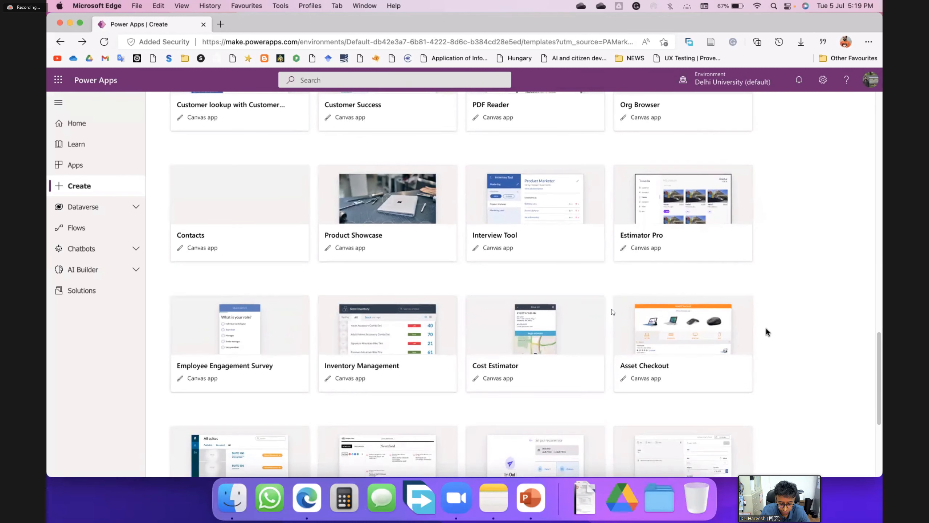
{"action": "scroll", "coordinate": [767, 332], "scroll_direction": "down", "scroll_amount": 5}
{"action": "scroll", "coordinate": [767, 332], "scroll_direction": "down", "scroll_amount": 5}
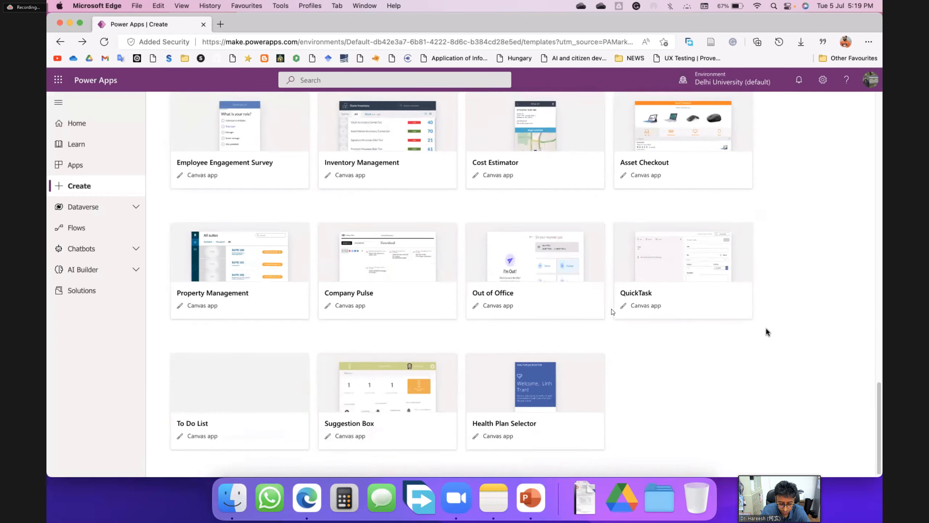
{"action": "left_click", "coordinate": [535, 396]}
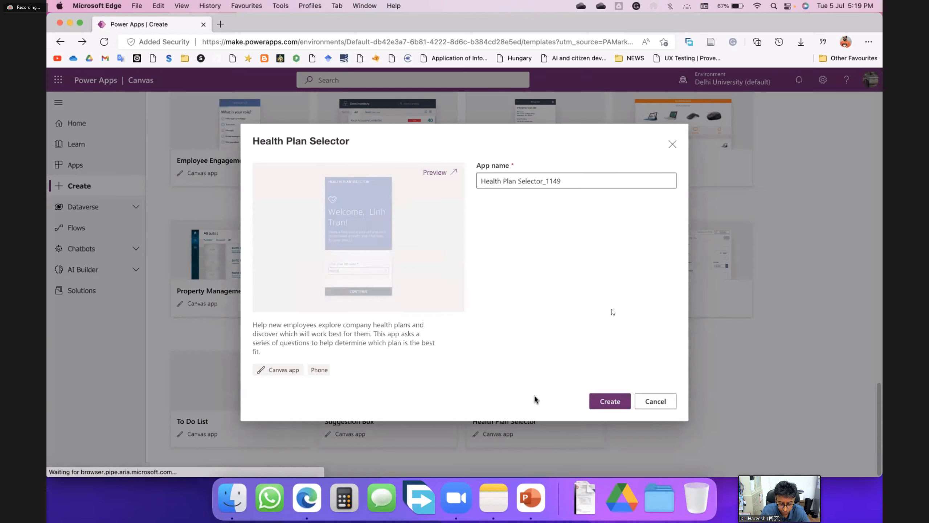
{"action": "left_click", "coordinate": [602, 408]}
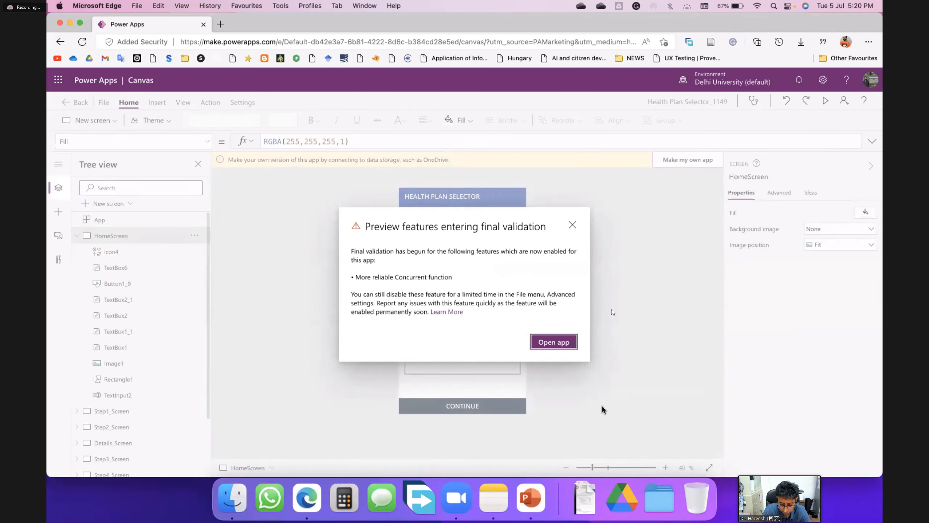
{"action": "left_click", "coordinate": [572, 224]}
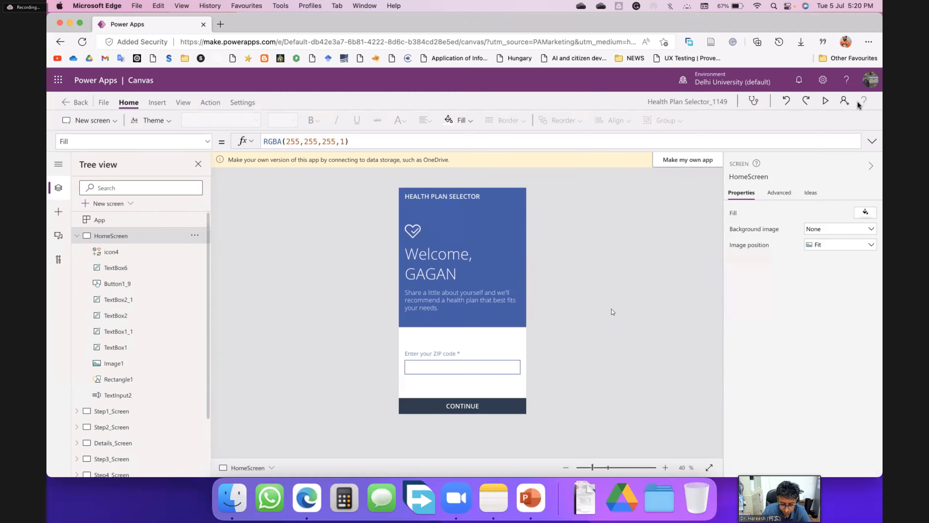
Step: Preview the Health Plan Selector app and submit a five-digit ZIP code on its welcome screen
{"action": "left_click", "coordinate": [824, 102]}
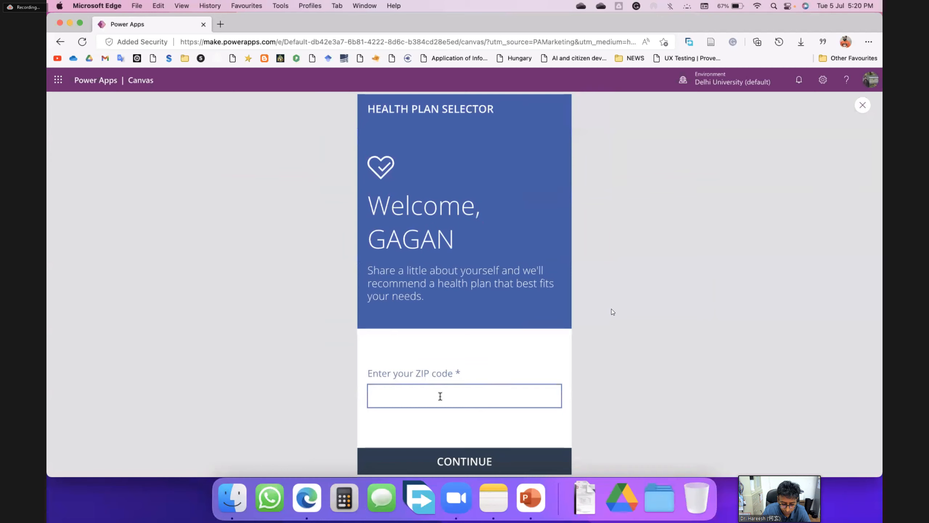
{"action": "left_click", "coordinate": [440, 396]}
{"action": "type", "text": "1512"}
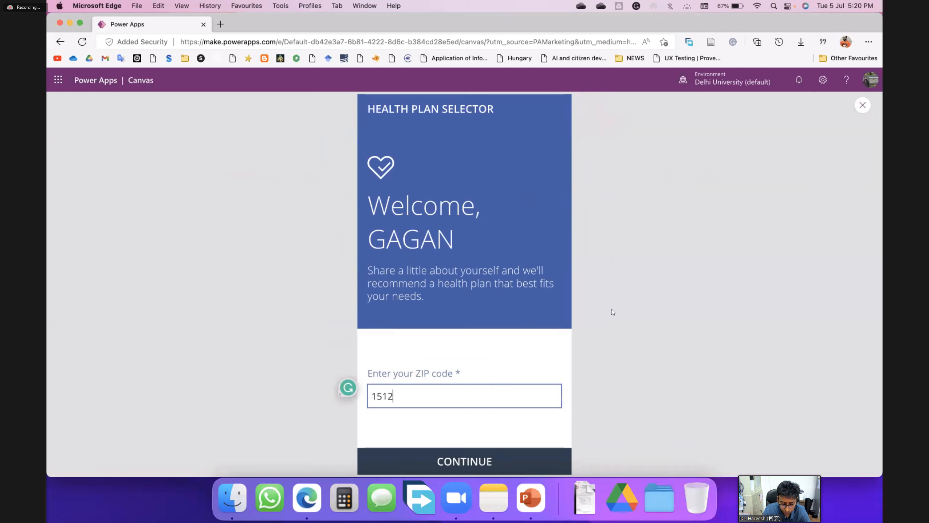
{"action": "type", "text": "0"}
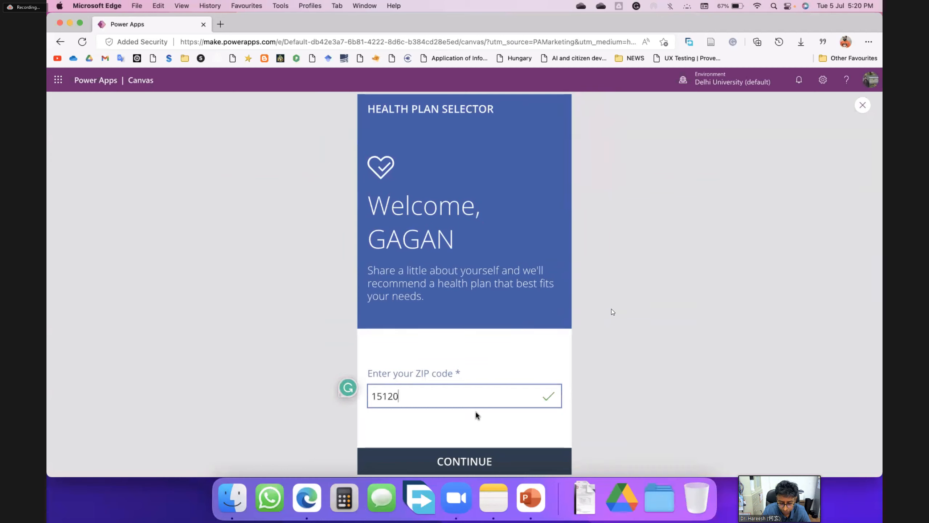
{"action": "left_click", "coordinate": [465, 459]}
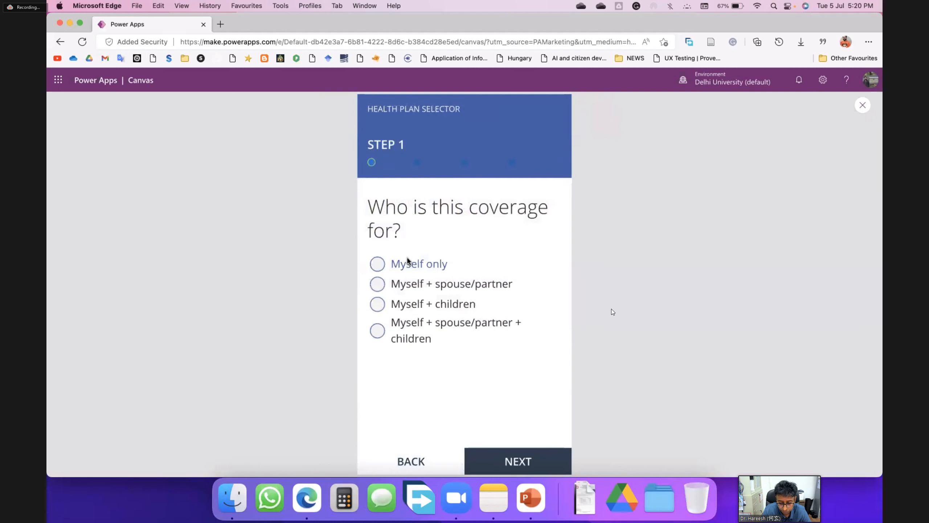
Step: Choose "Myself only" as the coverage in Step 1 and review the service coverage and add-on options in Step 2
{"action": "left_click", "coordinate": [377, 264]}
{"action": "left_click", "coordinate": [515, 457]}
{"action": "scroll", "coordinate": [566, 395], "scroll_direction": "down", "scroll_amount": 2}
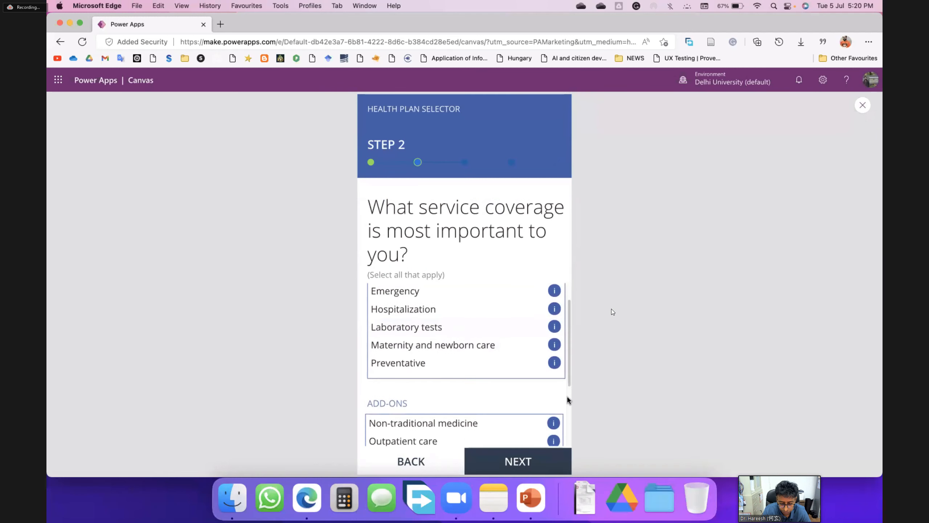
{"action": "scroll", "coordinate": [566, 395], "scroll_direction": "down", "scroll_amount": 5}
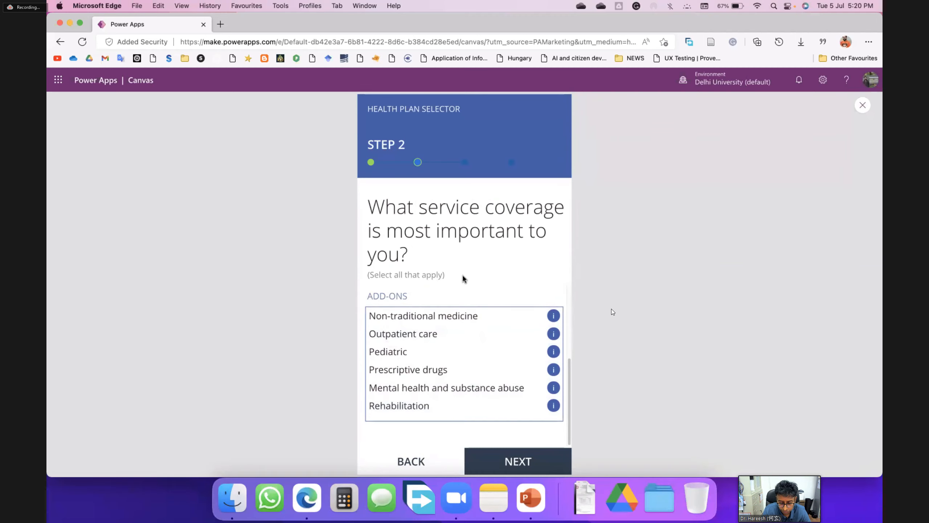
{"action": "left_click_drag", "start_coordinate": [404, 243], "coordinate": [384, 209]}
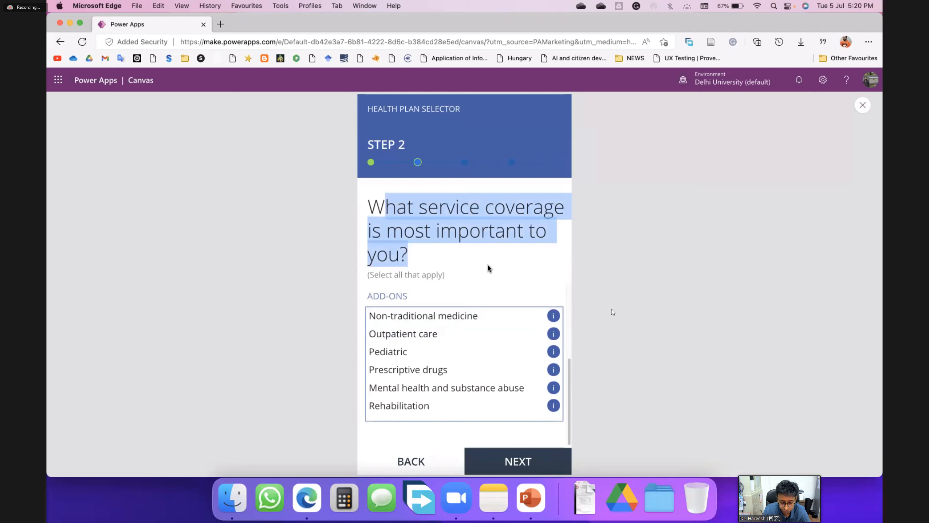
{"action": "left_click", "coordinate": [509, 249]}
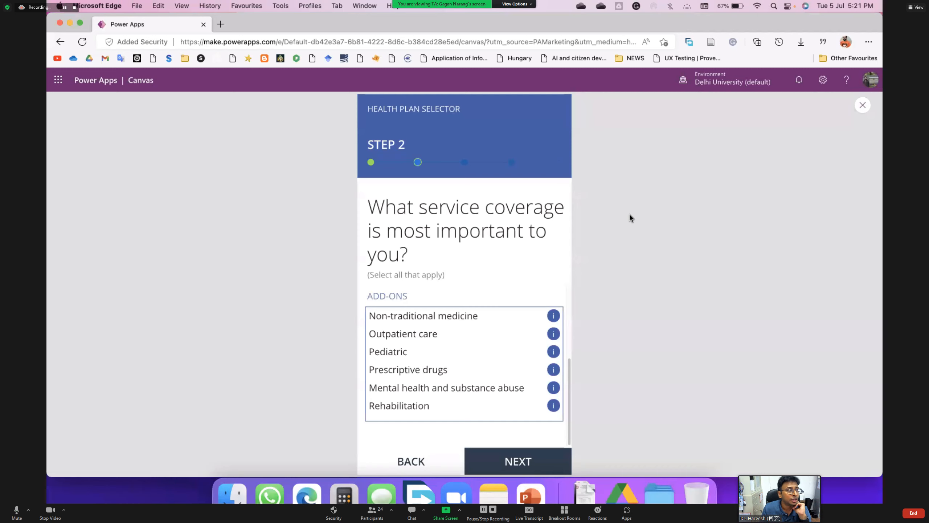
Step: Switch to PowerPoint
{"action": "left_click", "coordinate": [540, 496]}
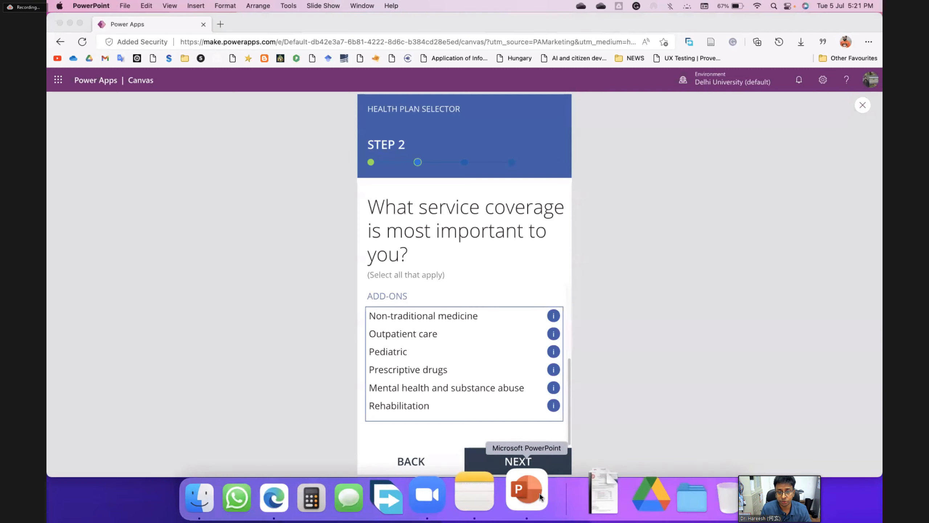